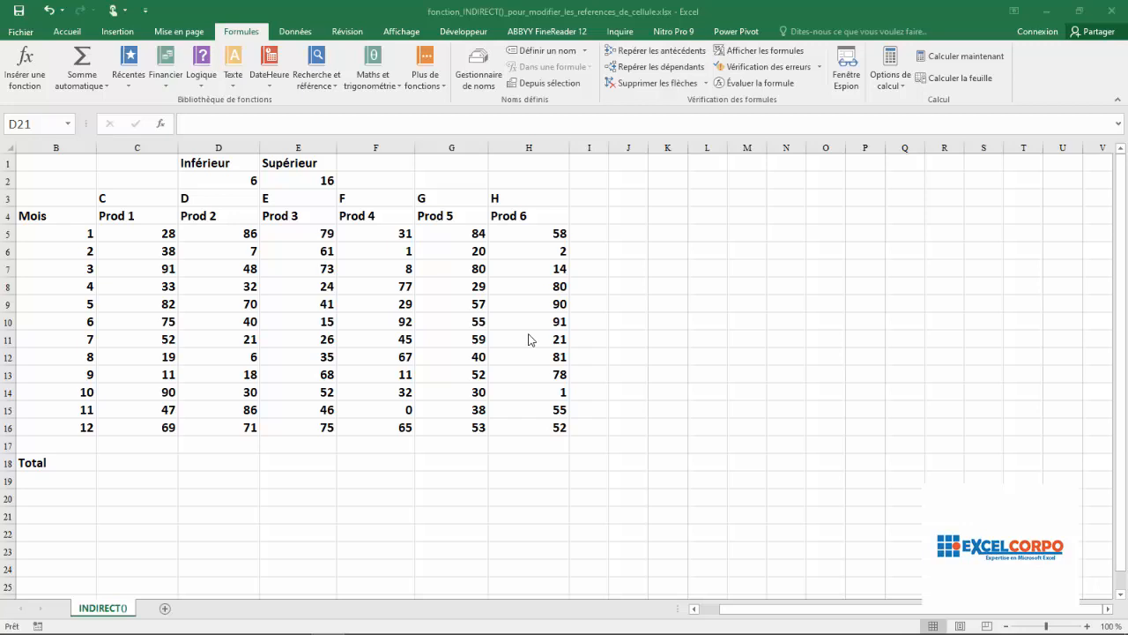
Examine the product table in B4:H16, the column letters in row 3, the month numbers and the Total row.
left_click(504, 315)
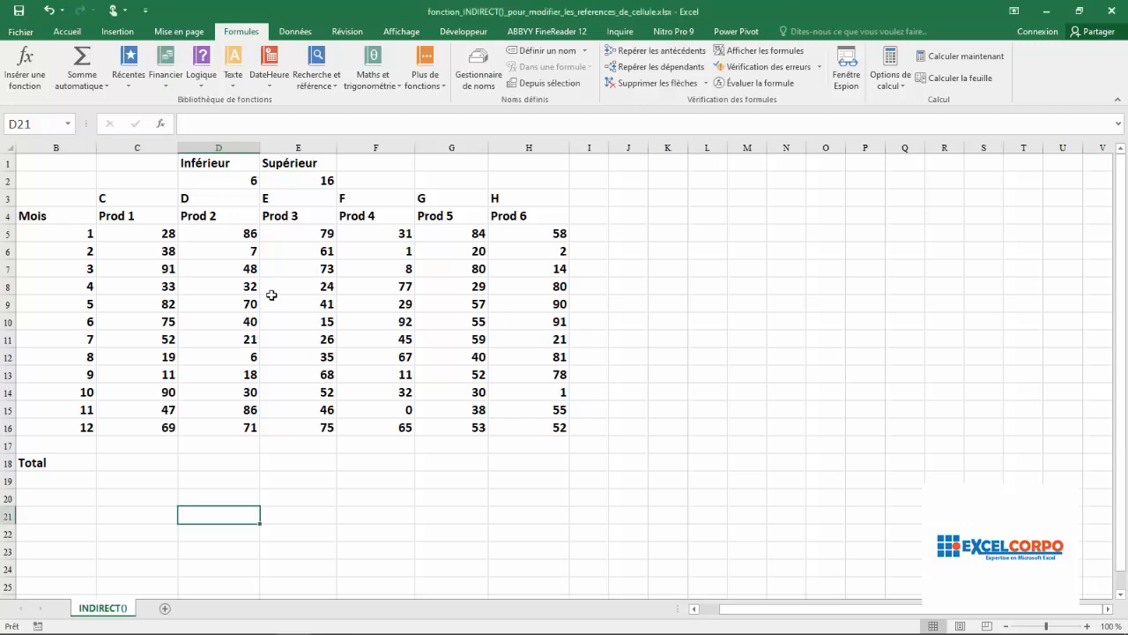
left_click_drag(62, 216, 554, 429)
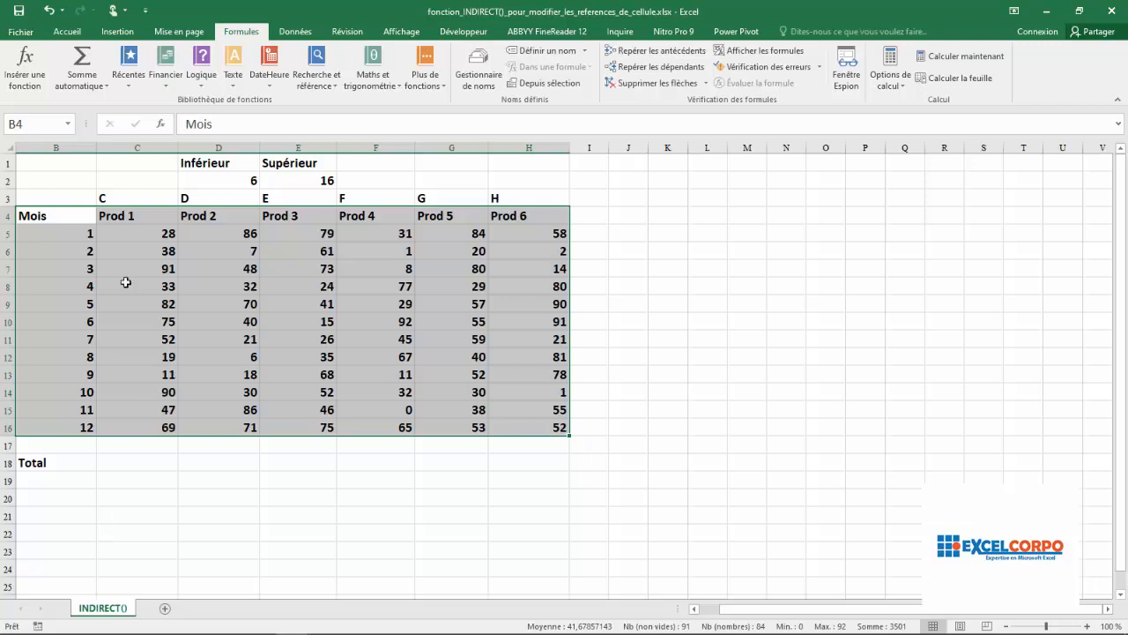
left_click(106, 197)
left_click(221, 193)
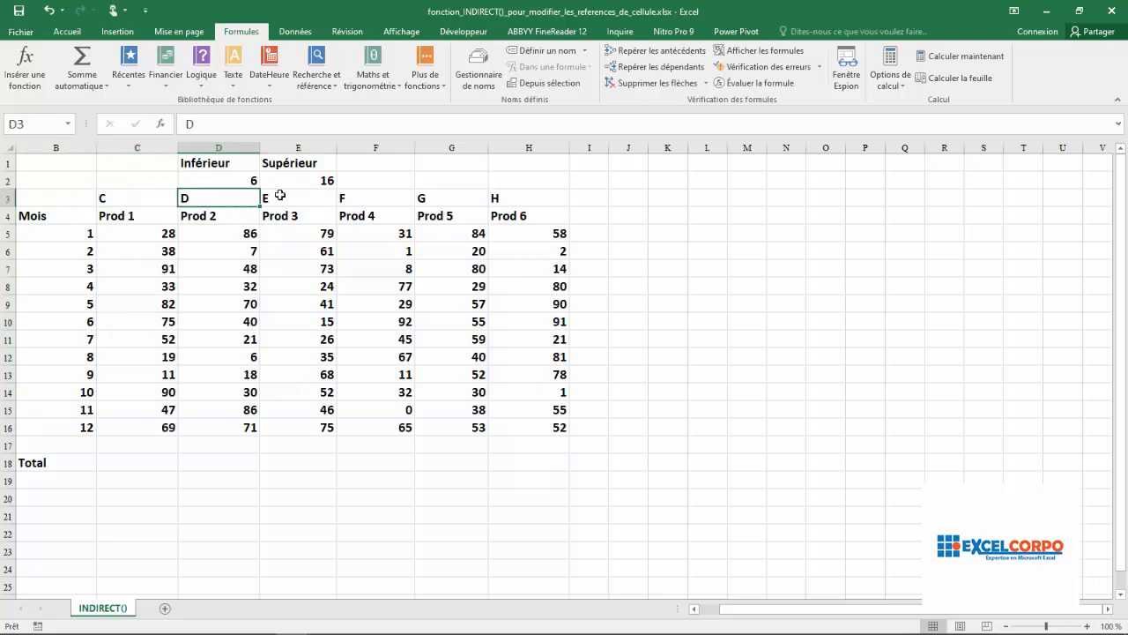
left_click(280, 193)
left_click(361, 201)
left_click(427, 201)
left_click(496, 195)
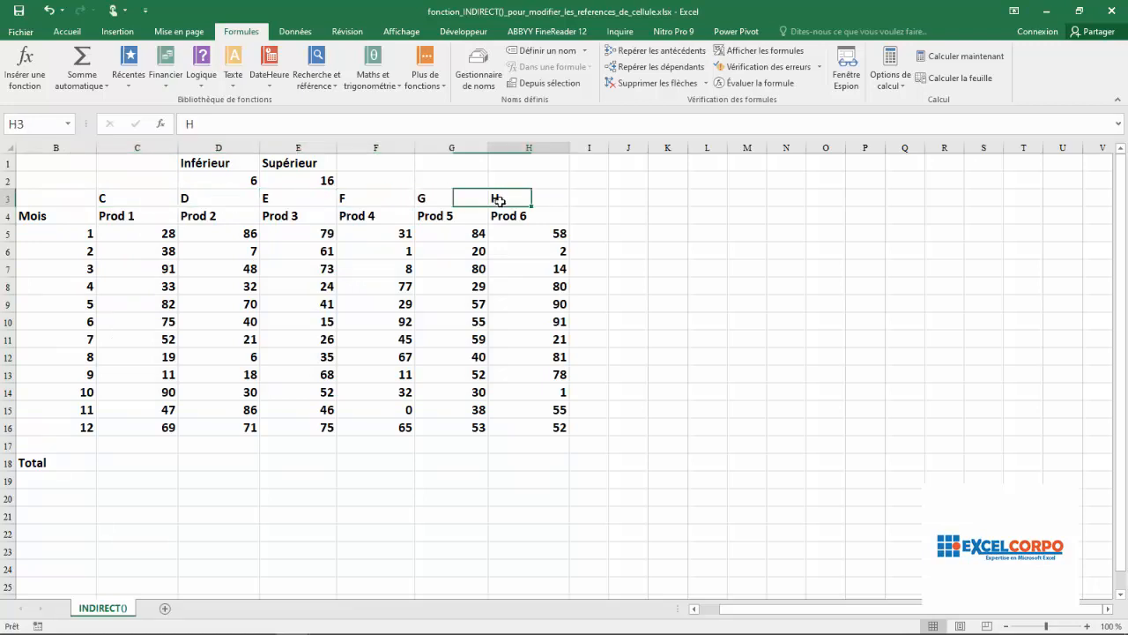
left_click(70, 147)
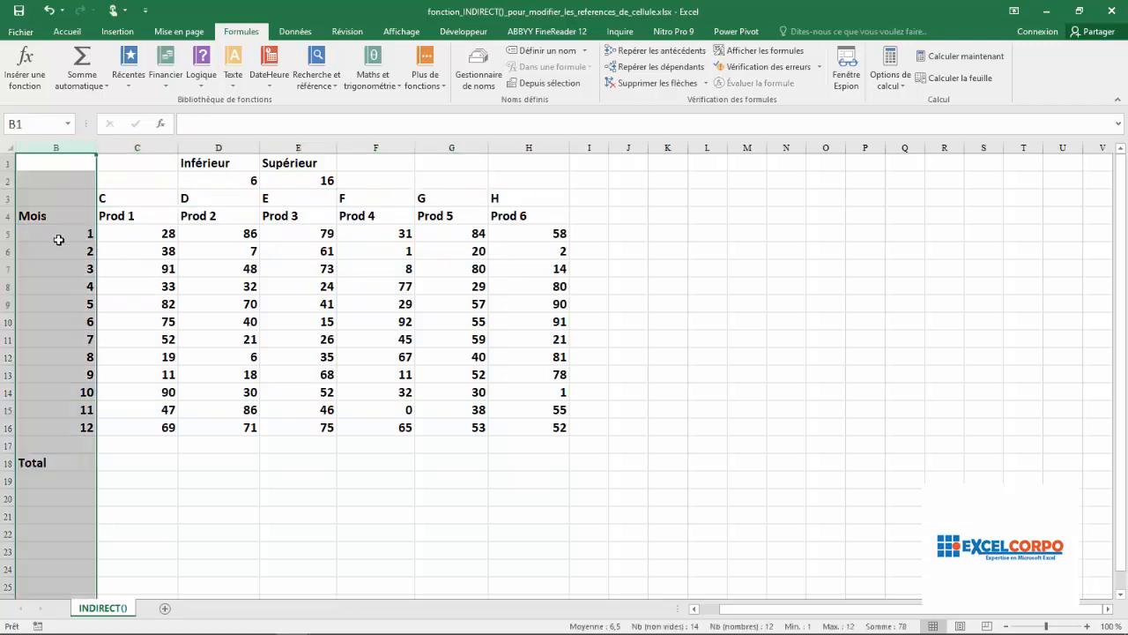
left_click_drag(60, 233, 78, 427)
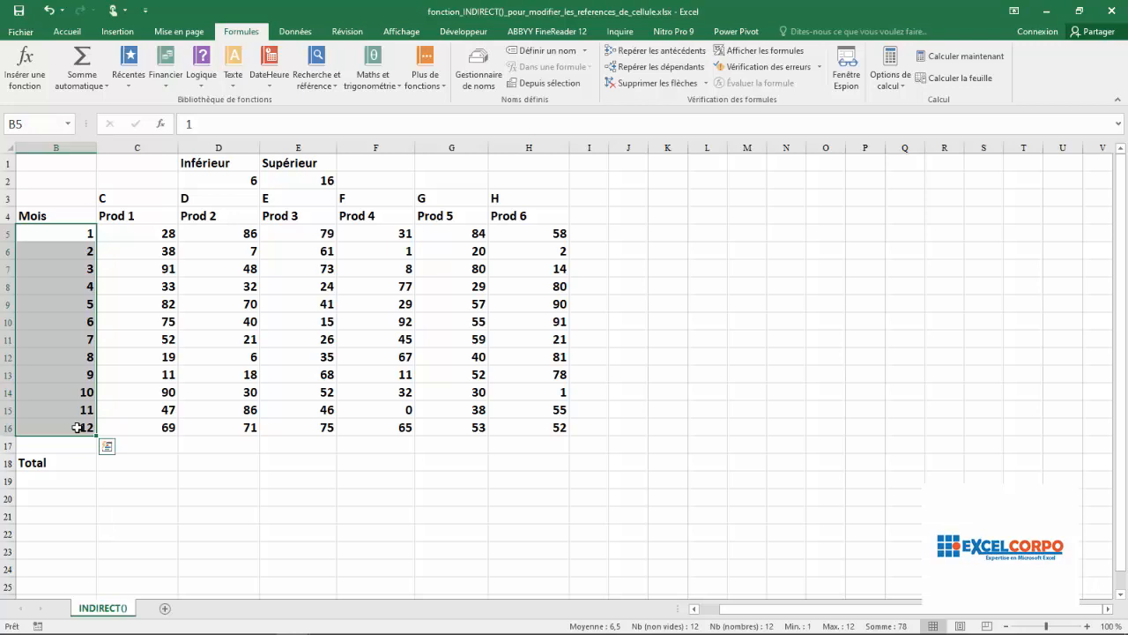
left_click(9, 463)
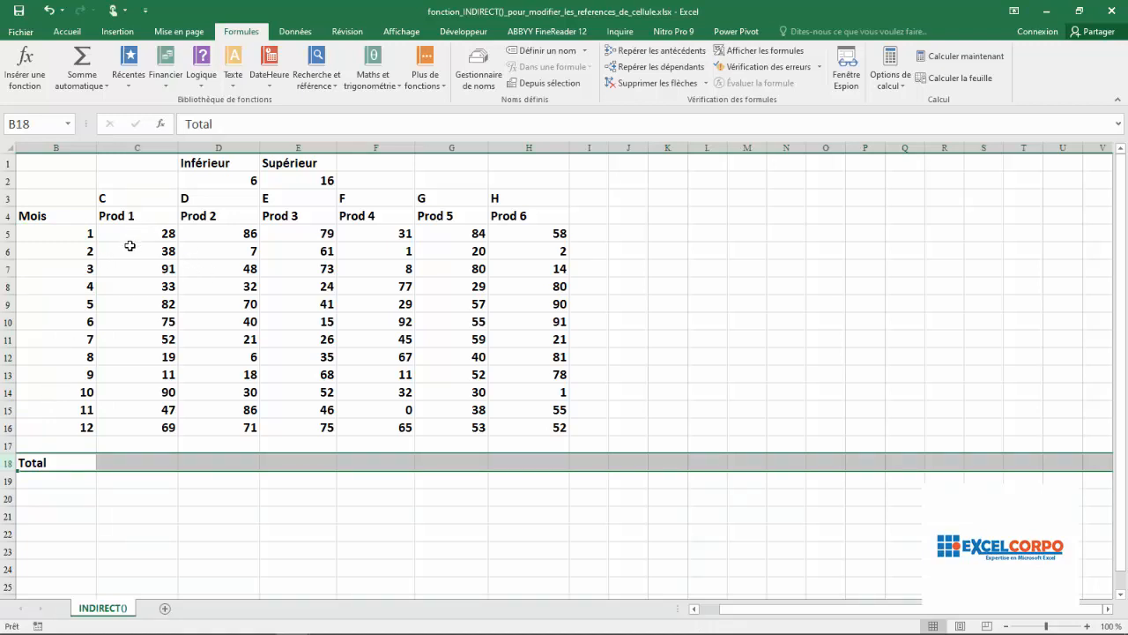
Total Prod 1 for months 2 to 12 in C18 with =SOMME(C6:C16) and copy the formula across to H18.
left_click_drag(126, 244, 132, 438)
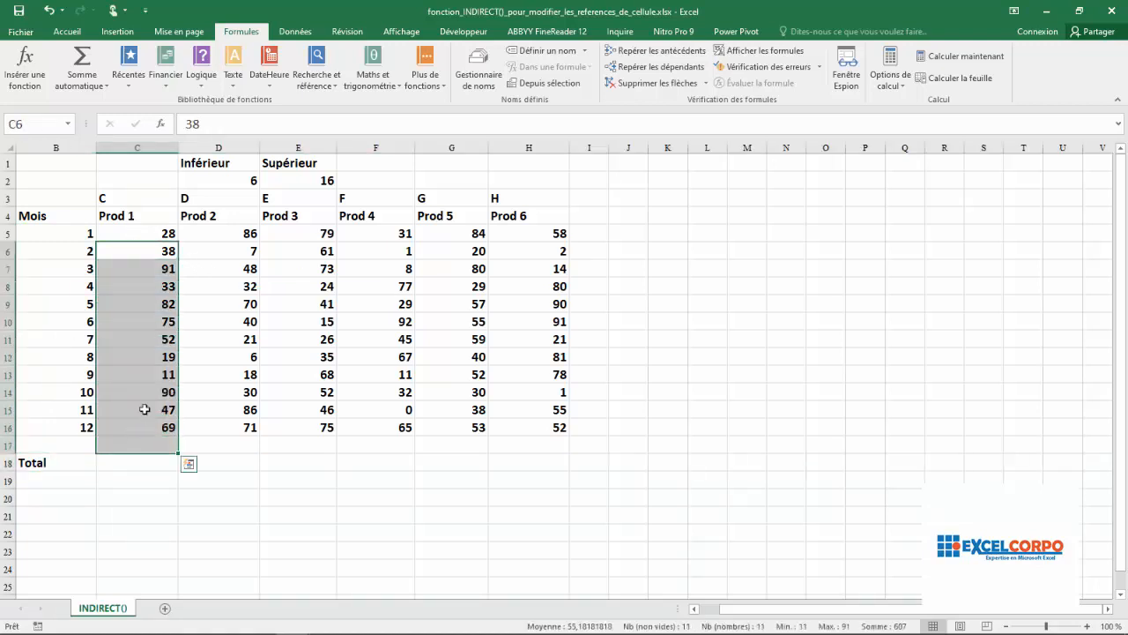
left_click_drag(151, 244, 156, 426)
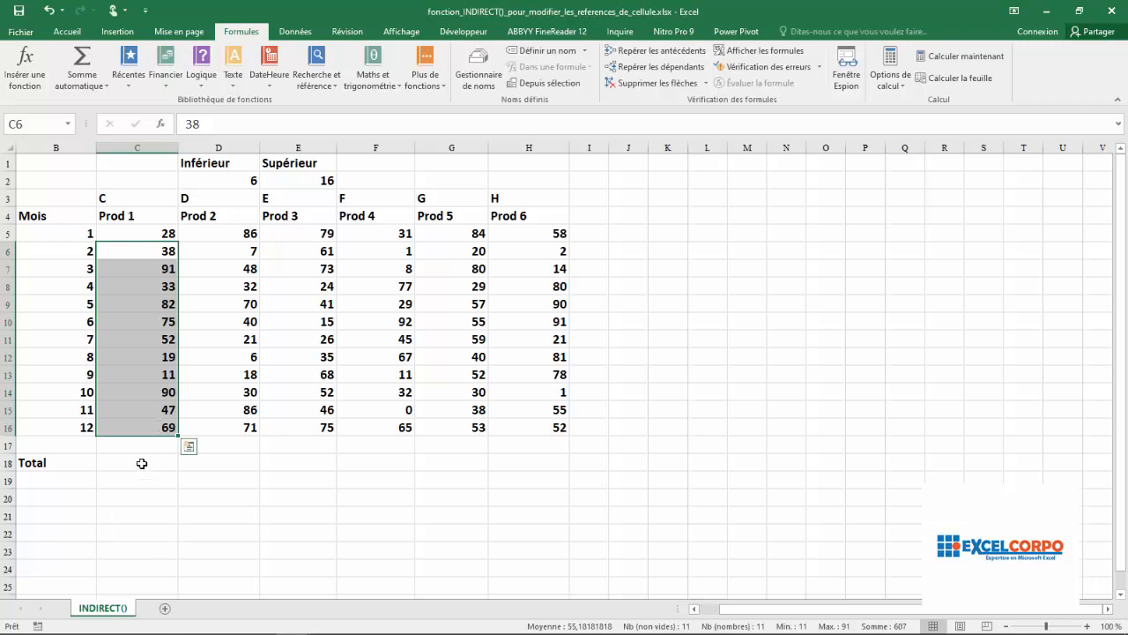
left_click(141, 462)
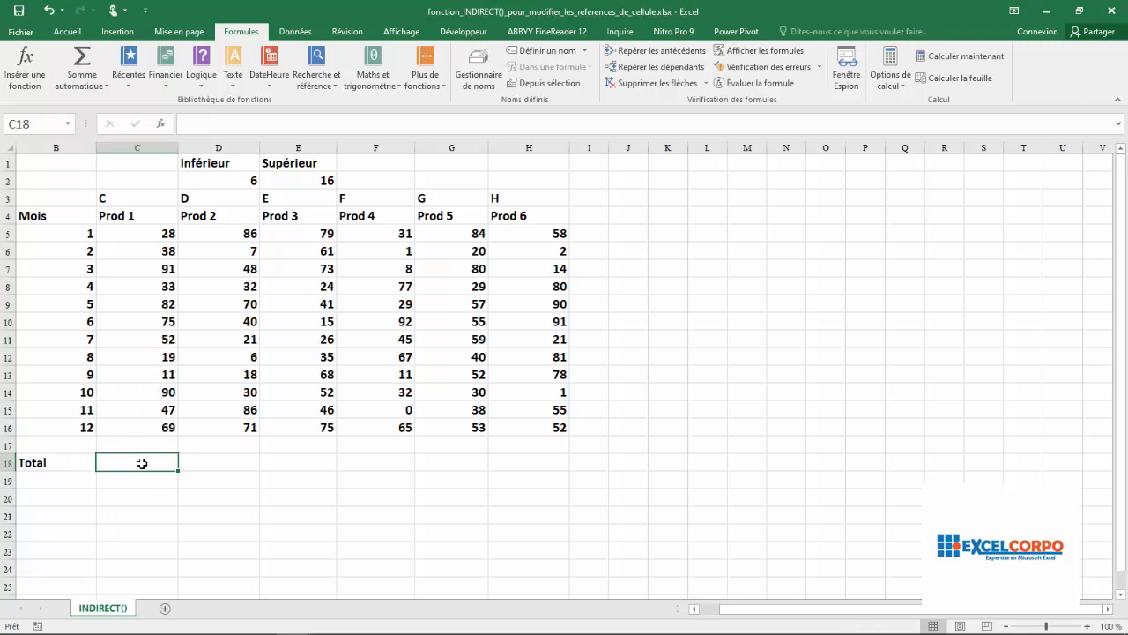
type("=so")
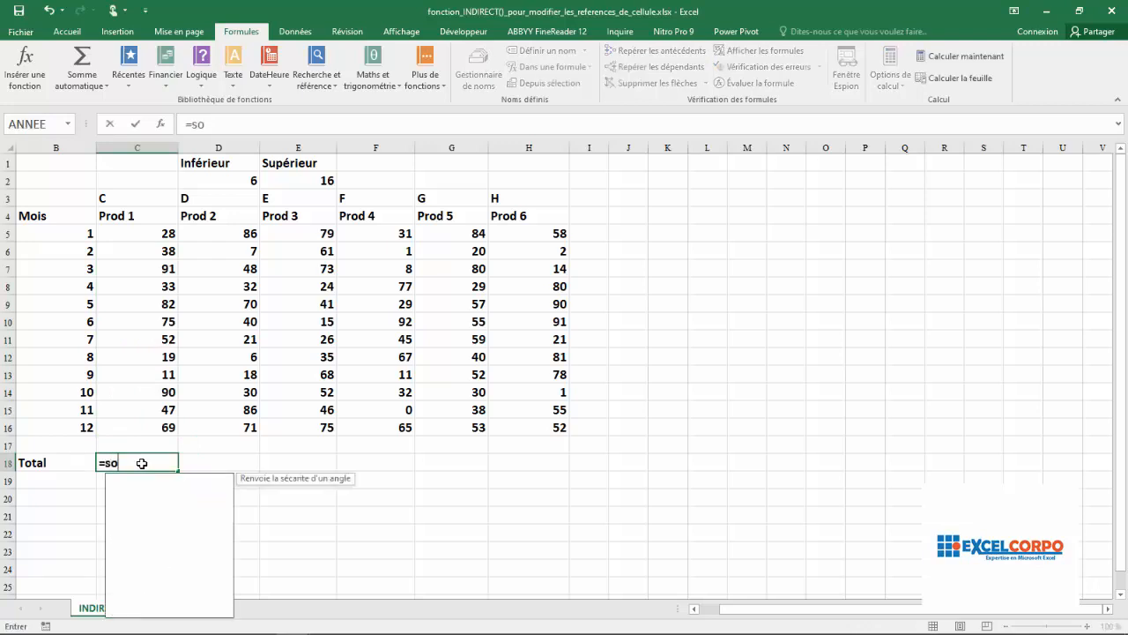
type("mme")
key("Tab")
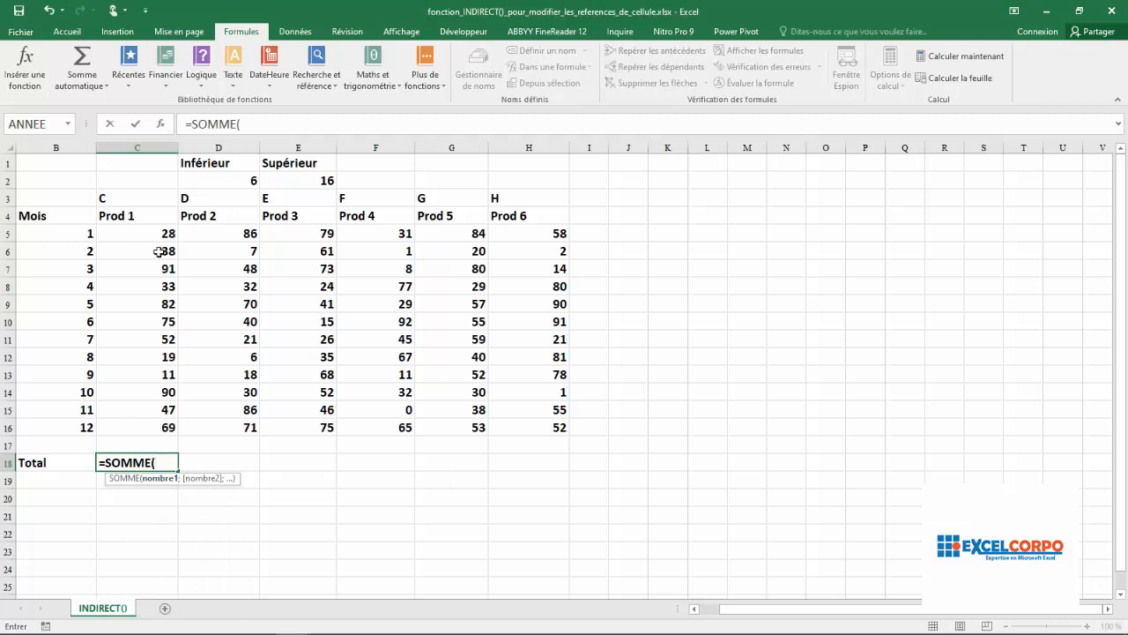
left_click_drag(158, 252, 157, 427)
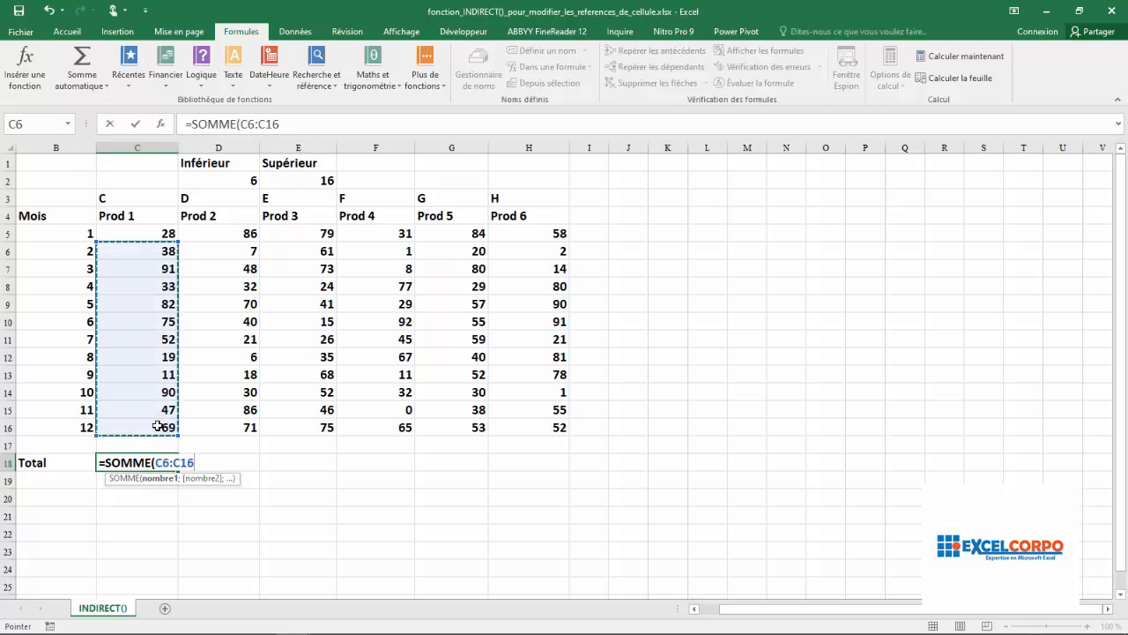
type(")")
key("Return")
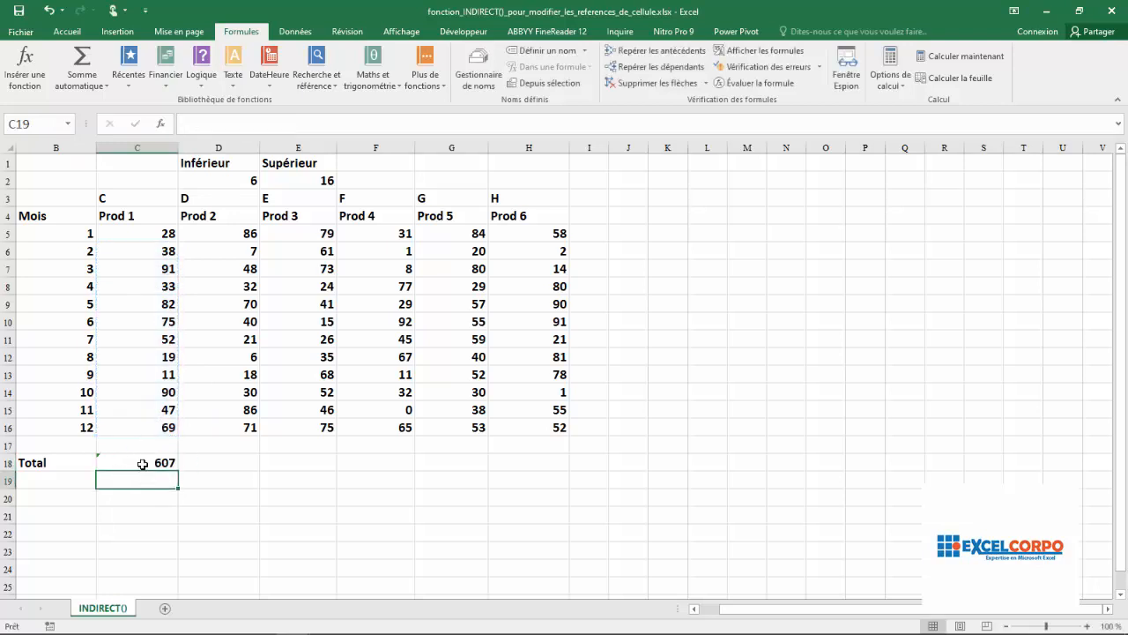
left_click(141, 462)
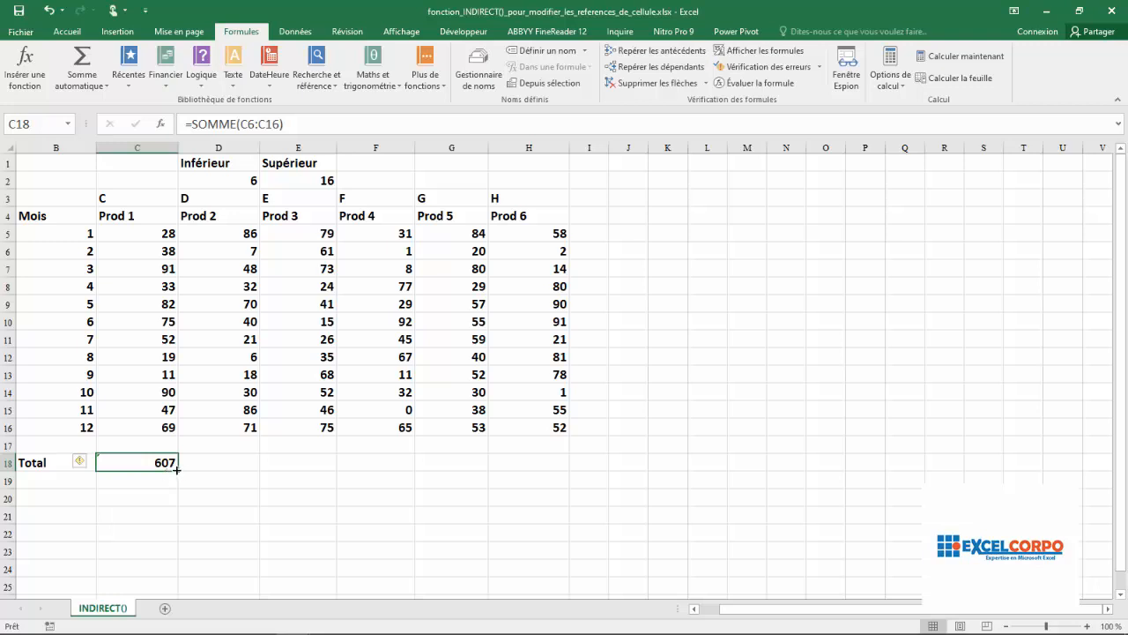
left_click_drag(177, 470, 568, 460)
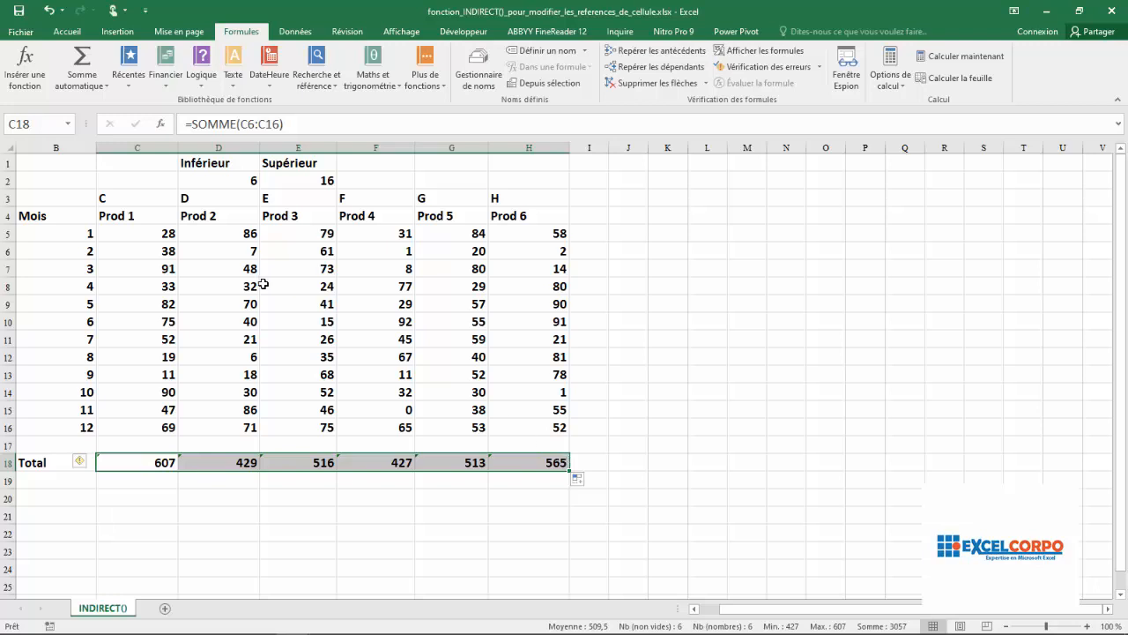
Change the Prod 1 total in C18 to start from month 3, using =SOMME(C7:C16).
left_click(157, 271)
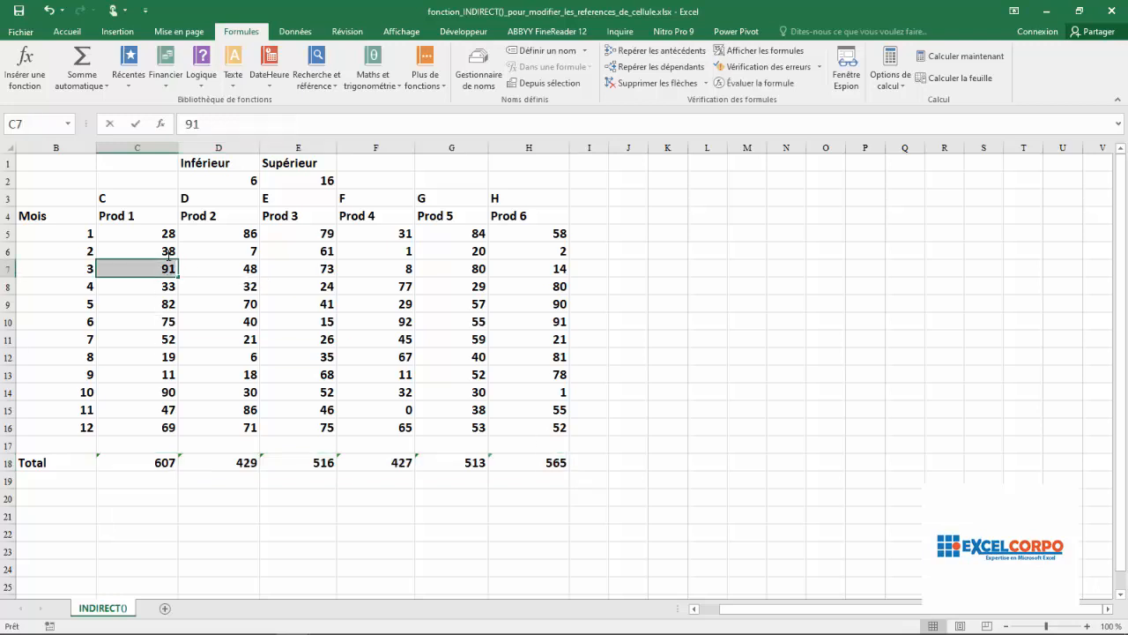
double_click(123, 273)
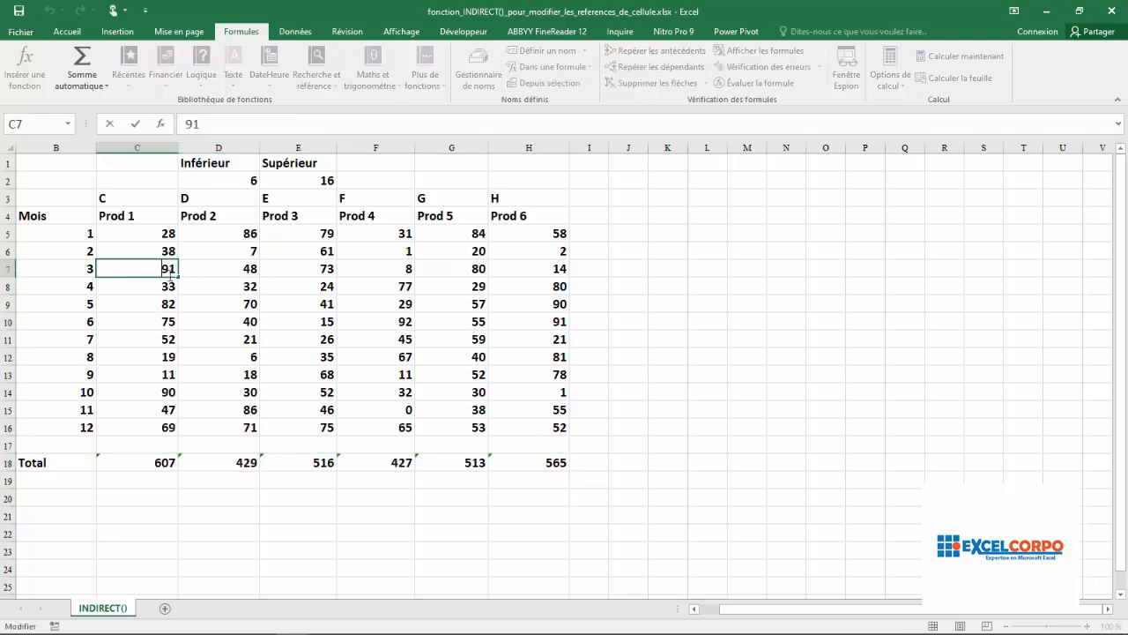
key("Escape")
left_click_drag(170, 273, 155, 430)
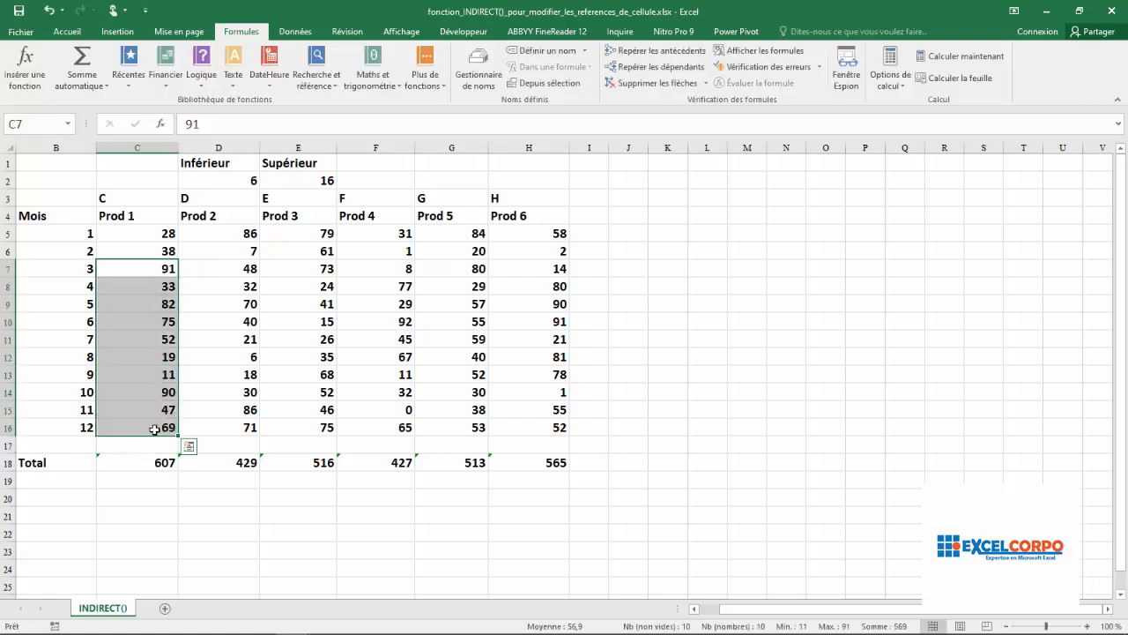
left_click(151, 468)
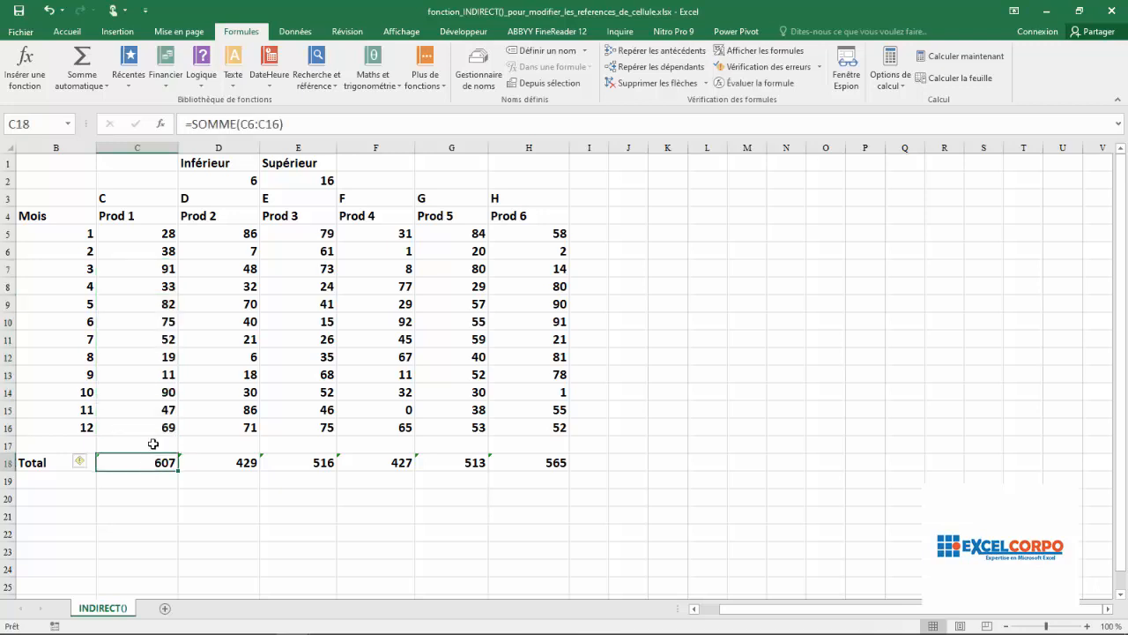
left_click(253, 124)
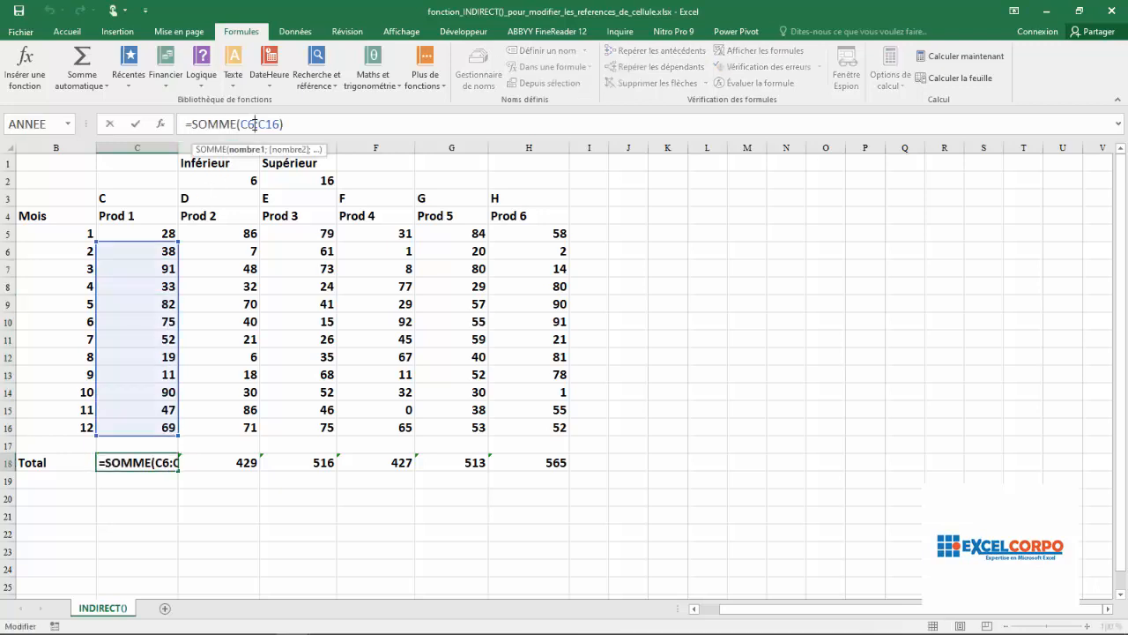
key("BackSpace")
type("7")
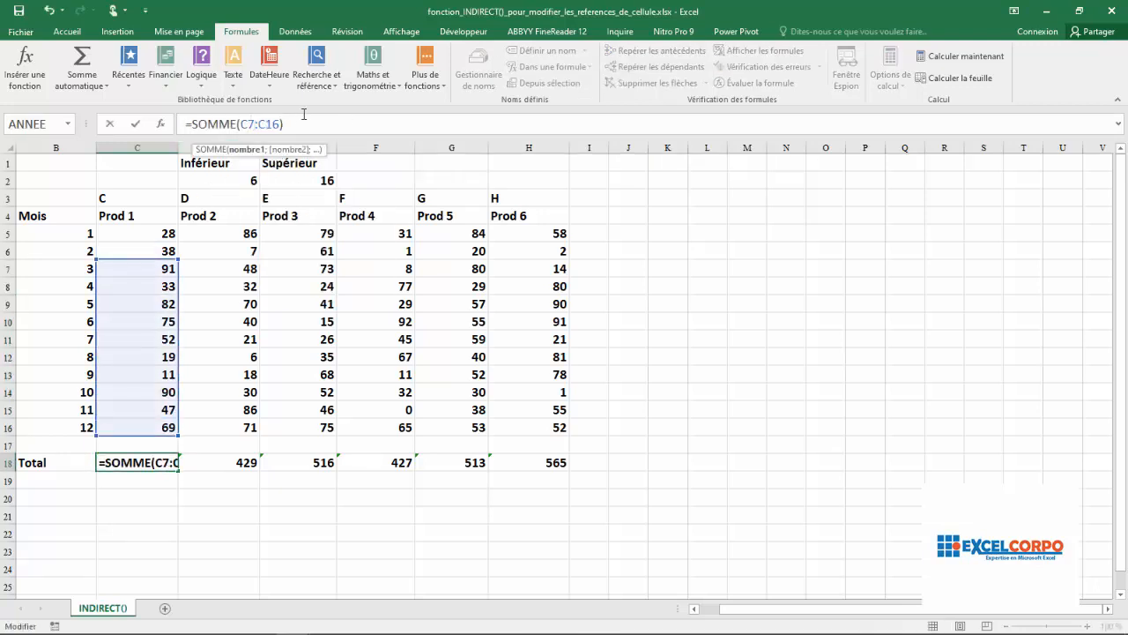
left_click(303, 122)
key("Return")
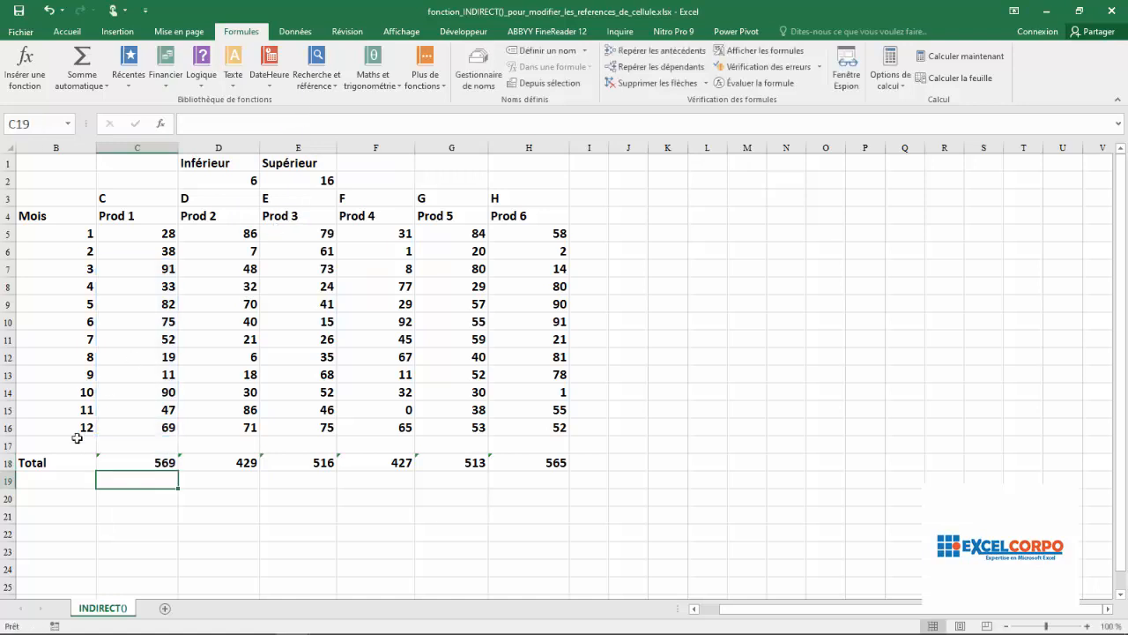
Copy the revised total formula from C18 across the Total row to Prod 6 in H18.
left_click(162, 459)
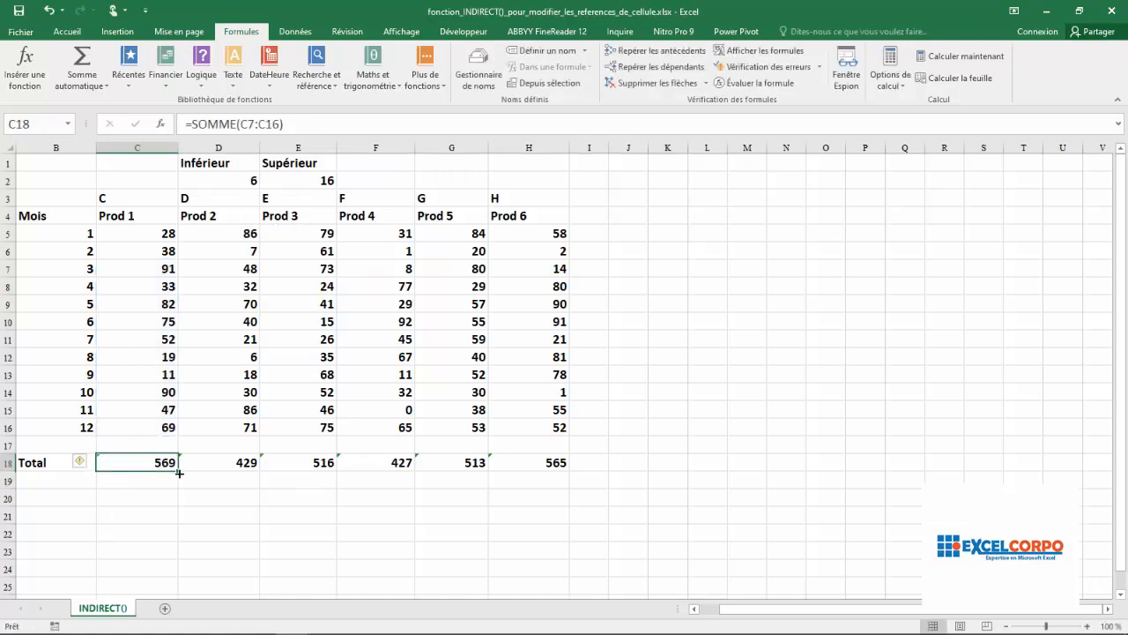
left_click_drag(177, 471, 584, 439)
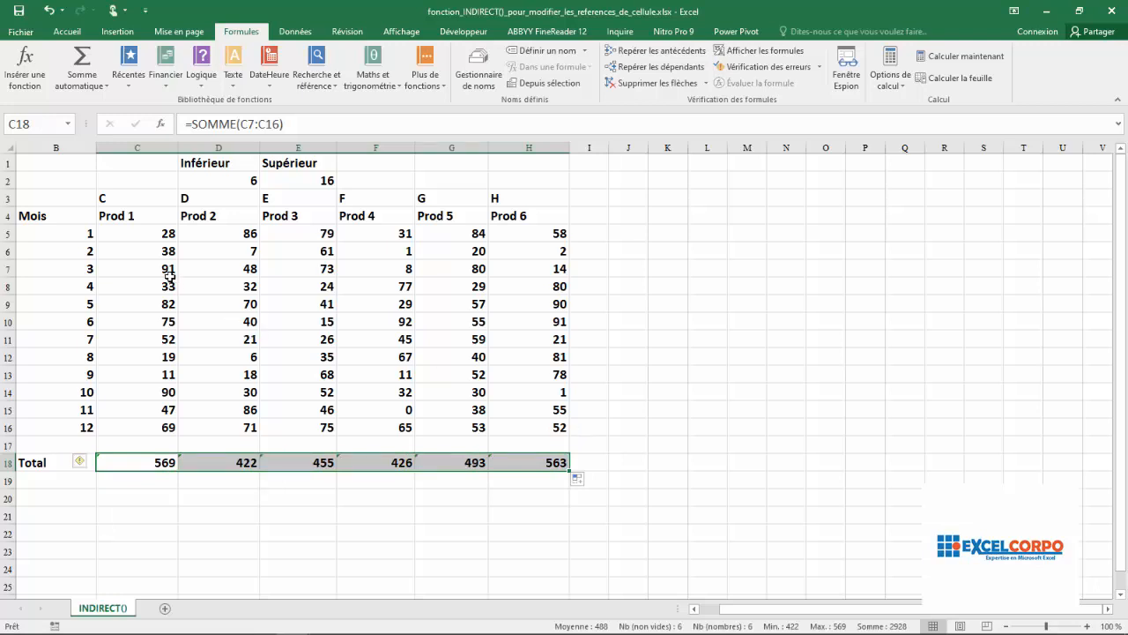
left_click(580, 363)
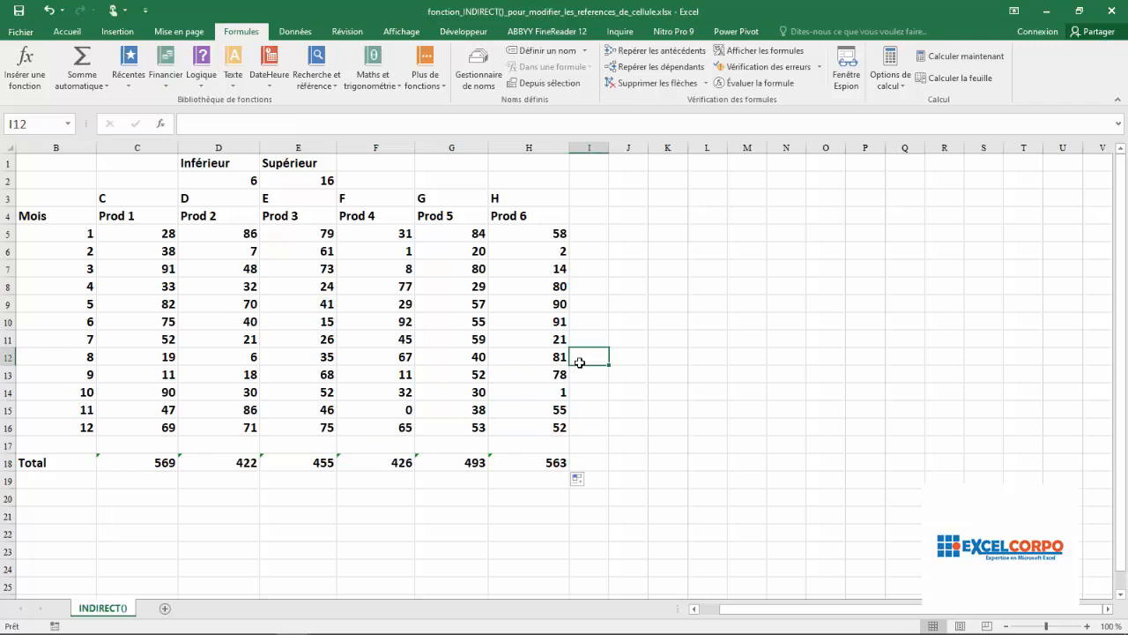
Review the Total row's formulas and compare the Inférieur and Supérieur limits in D2:E2 with sheet rows 6 and 16.
left_click(168, 462)
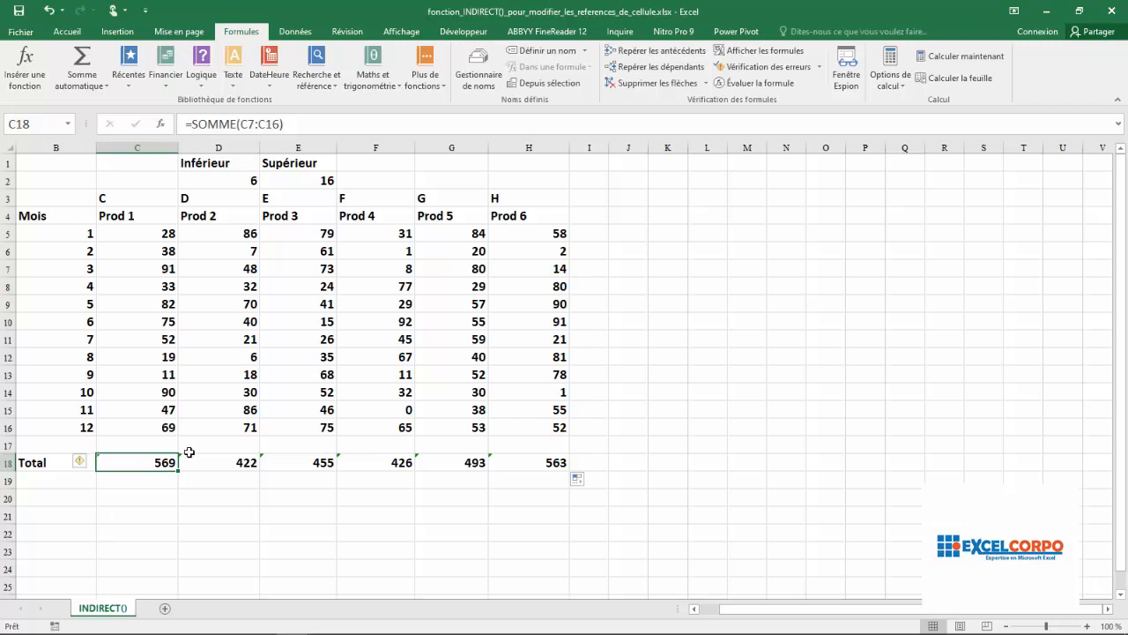
left_click(540, 462)
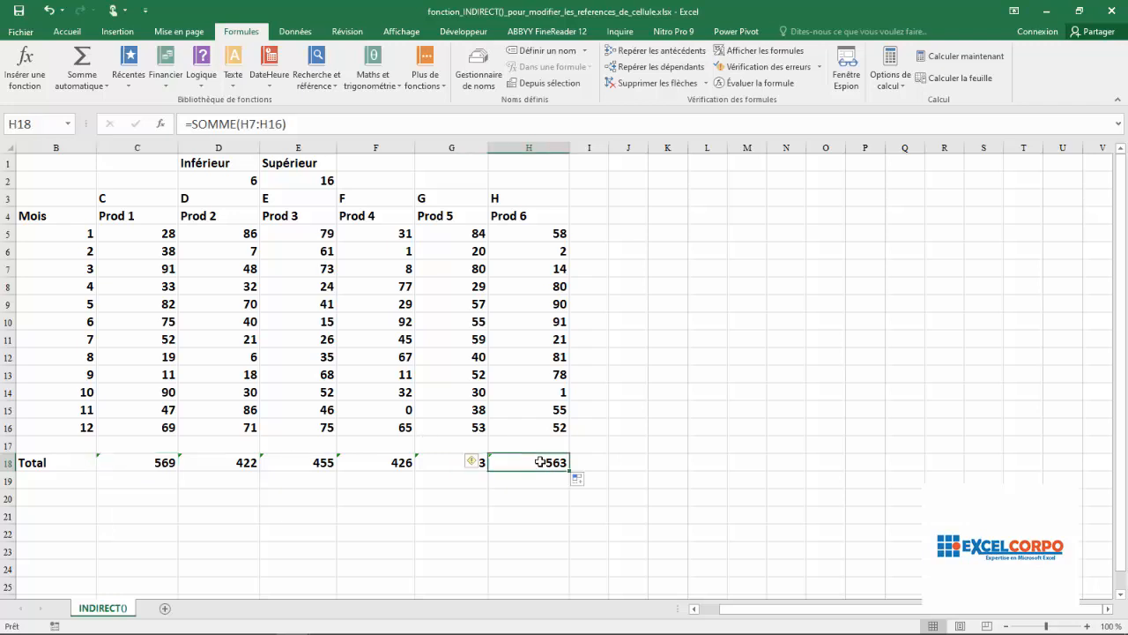
left_click(430, 449)
left_click(377, 454)
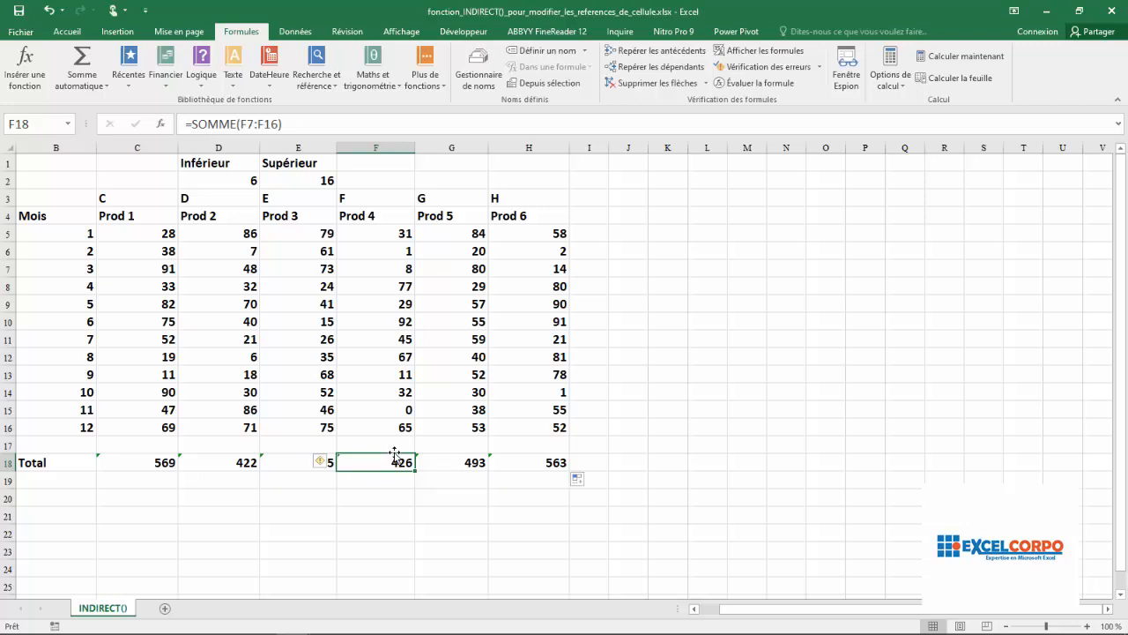
left_click(236, 179)
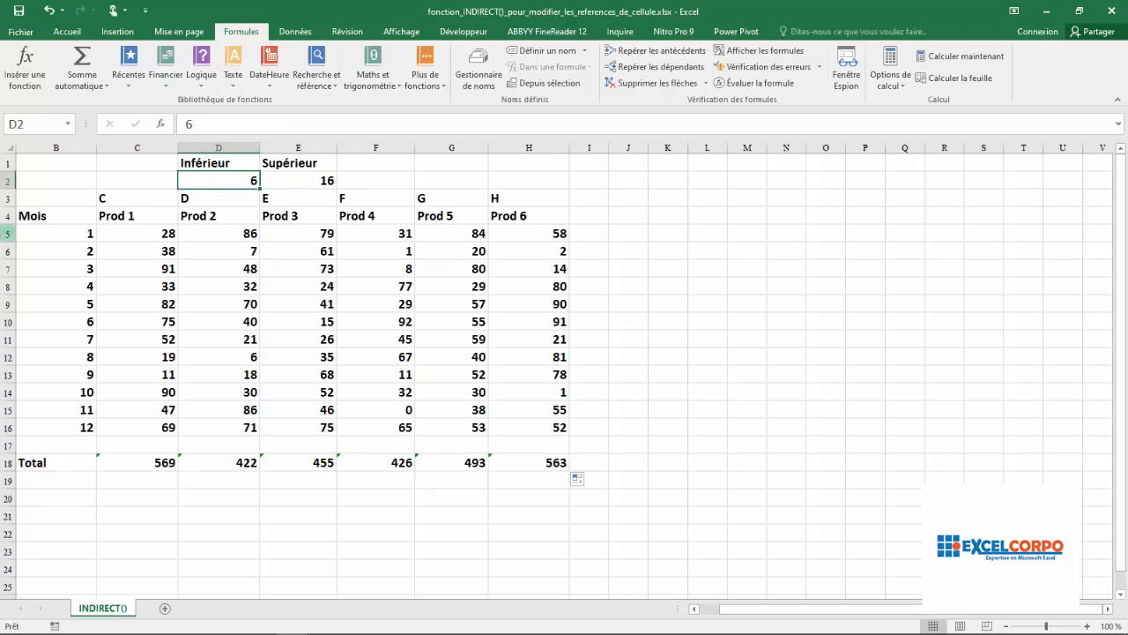
left_click(4, 252)
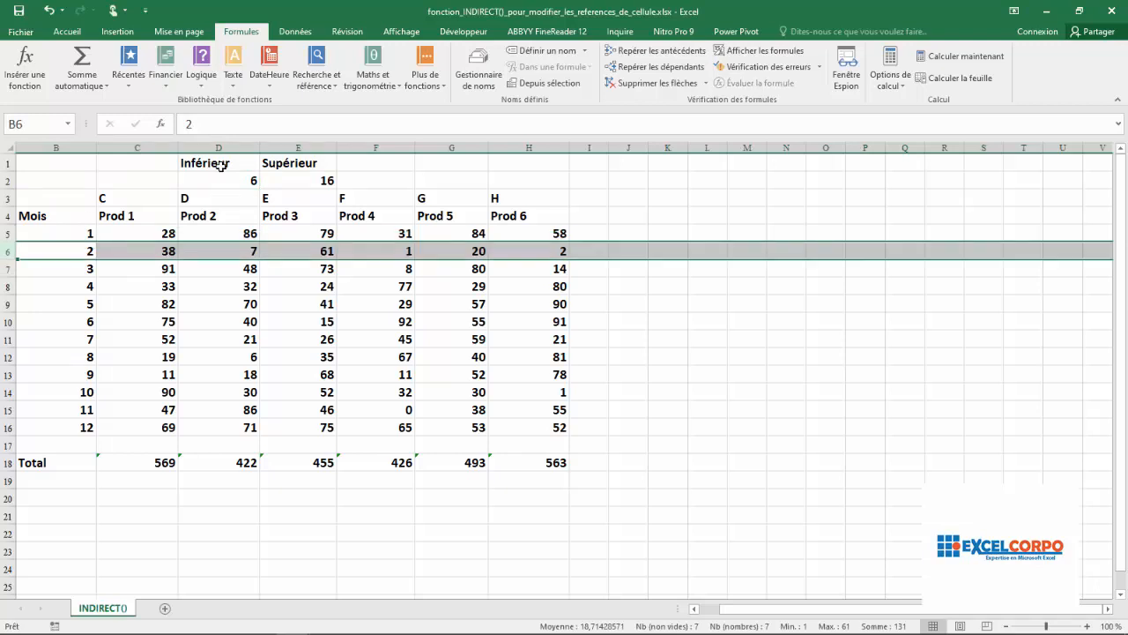
left_click(280, 185)
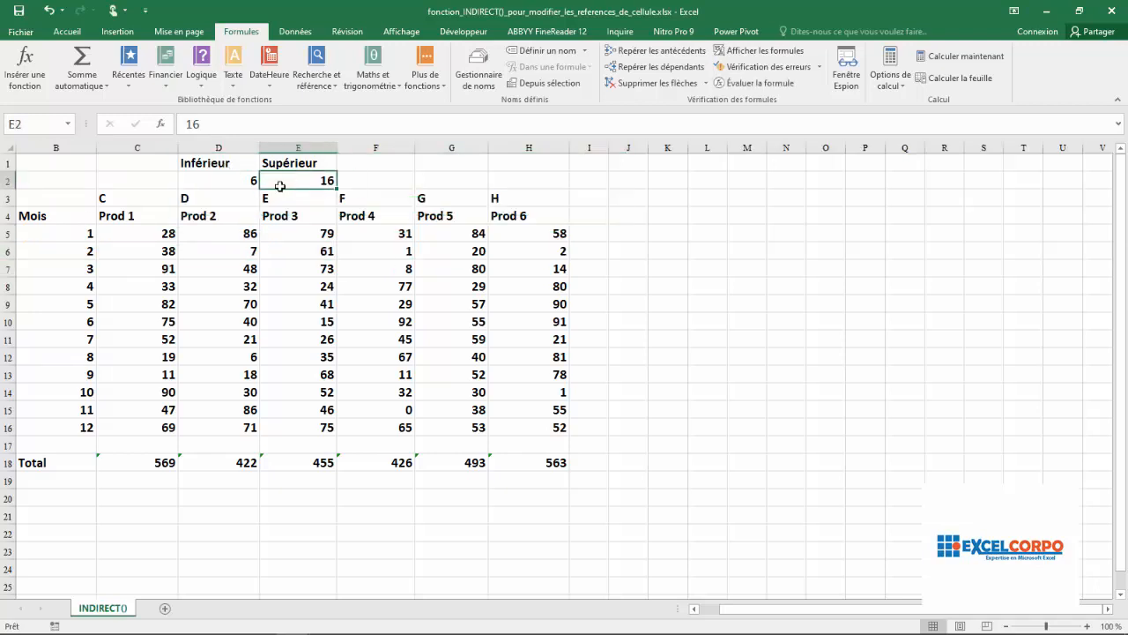
left_click(7, 428)
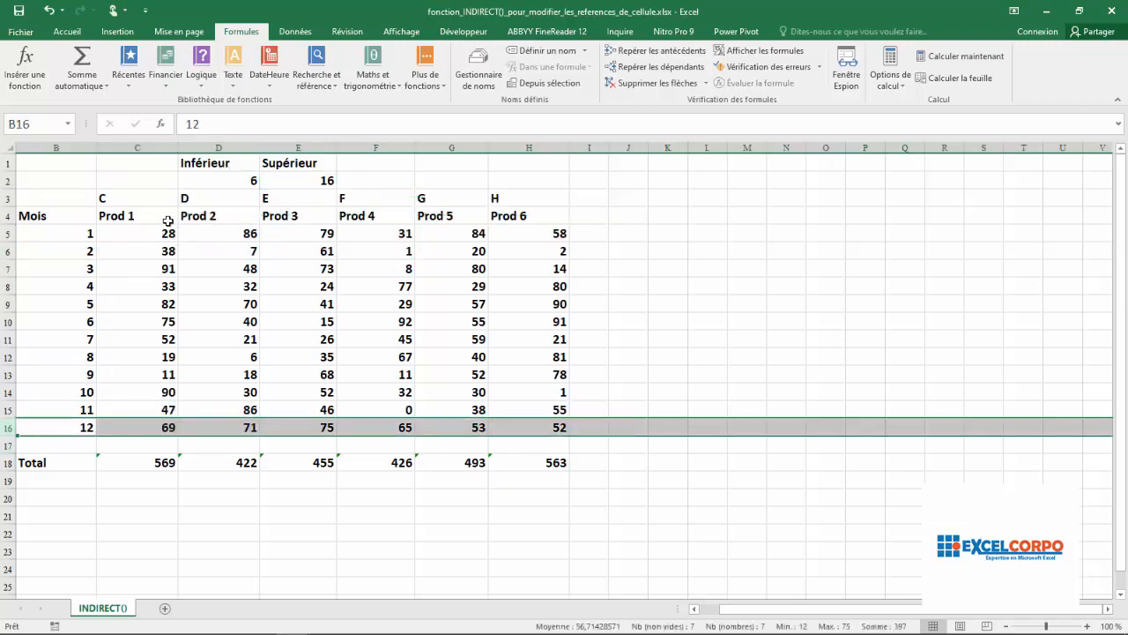
left_click(221, 166)
left_click(319, 178)
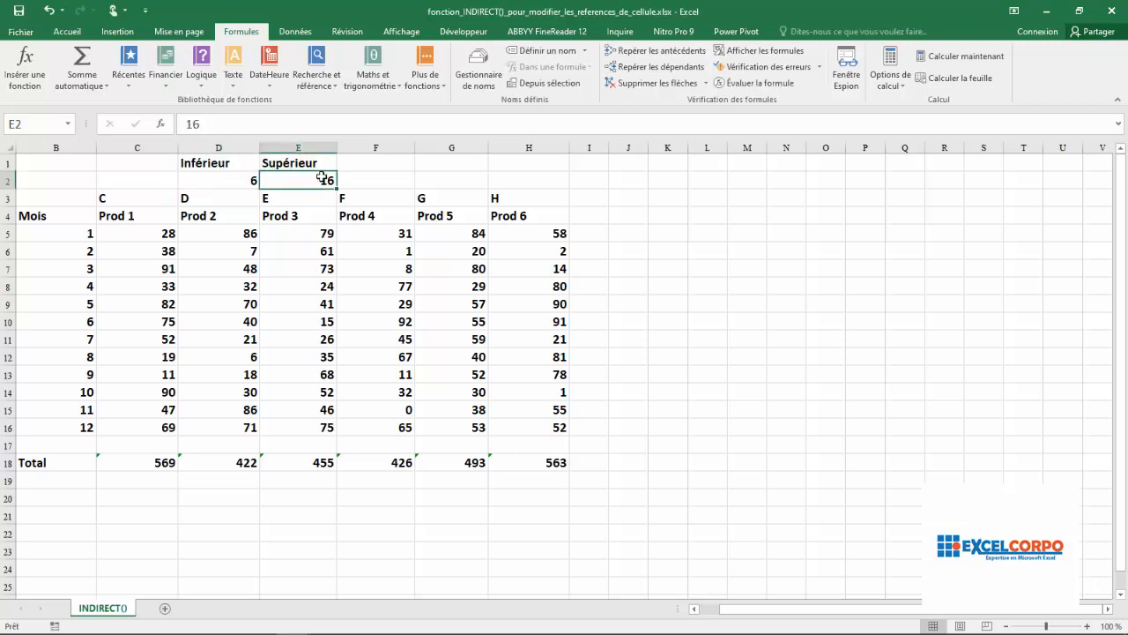
left_click(240, 186)
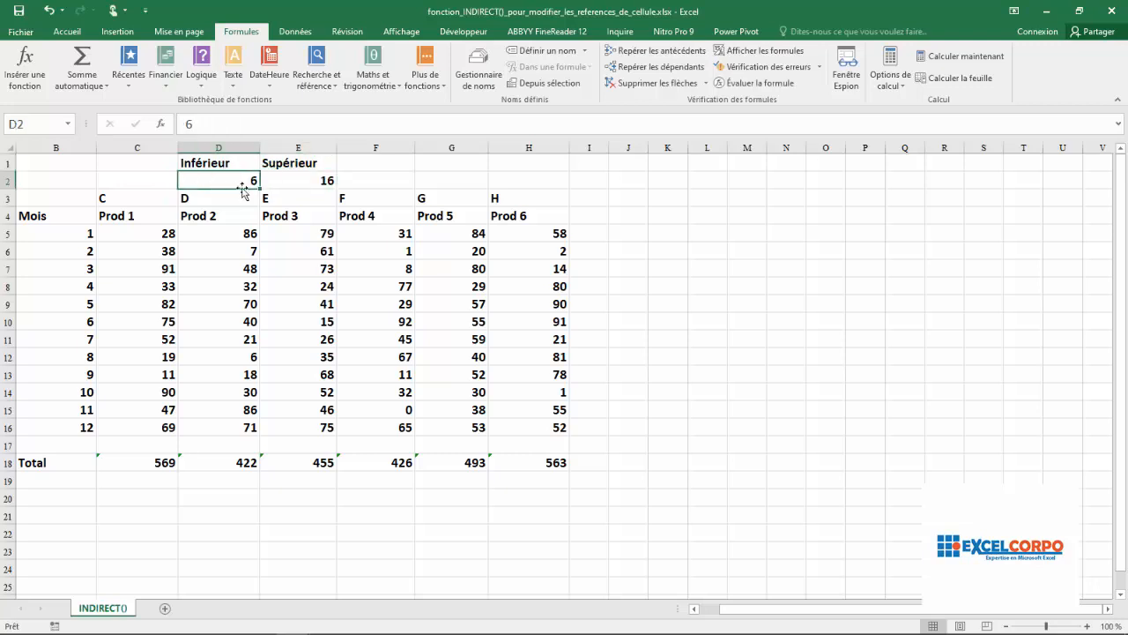
Review the Inférieur and Supérieur row limits in D2:E2.
left_click(356, 179)
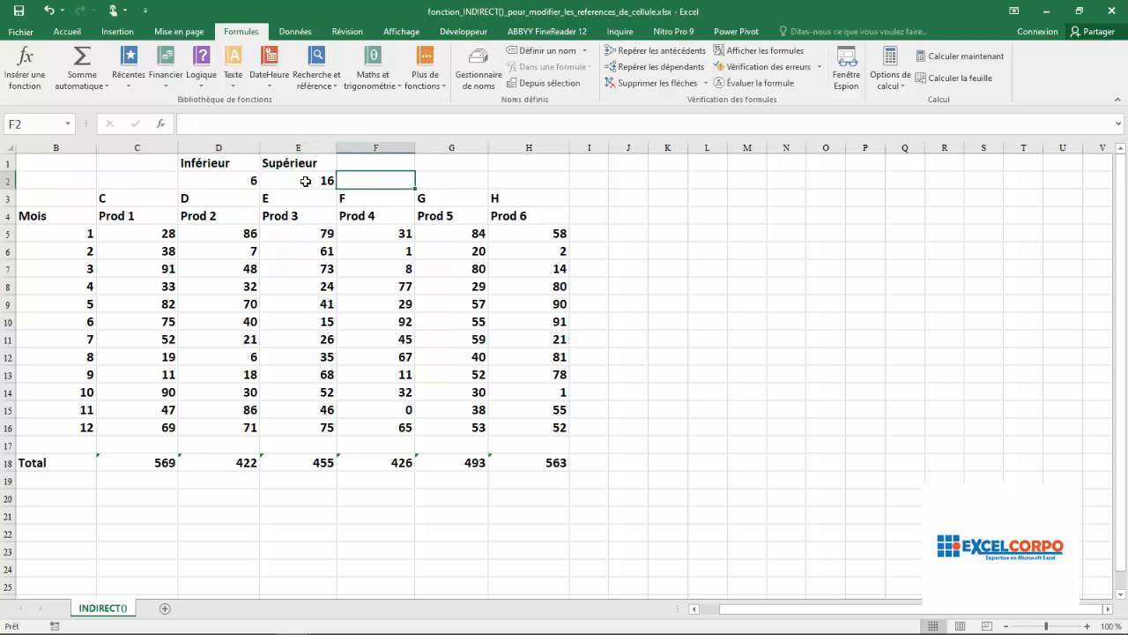
left_click(306, 182)
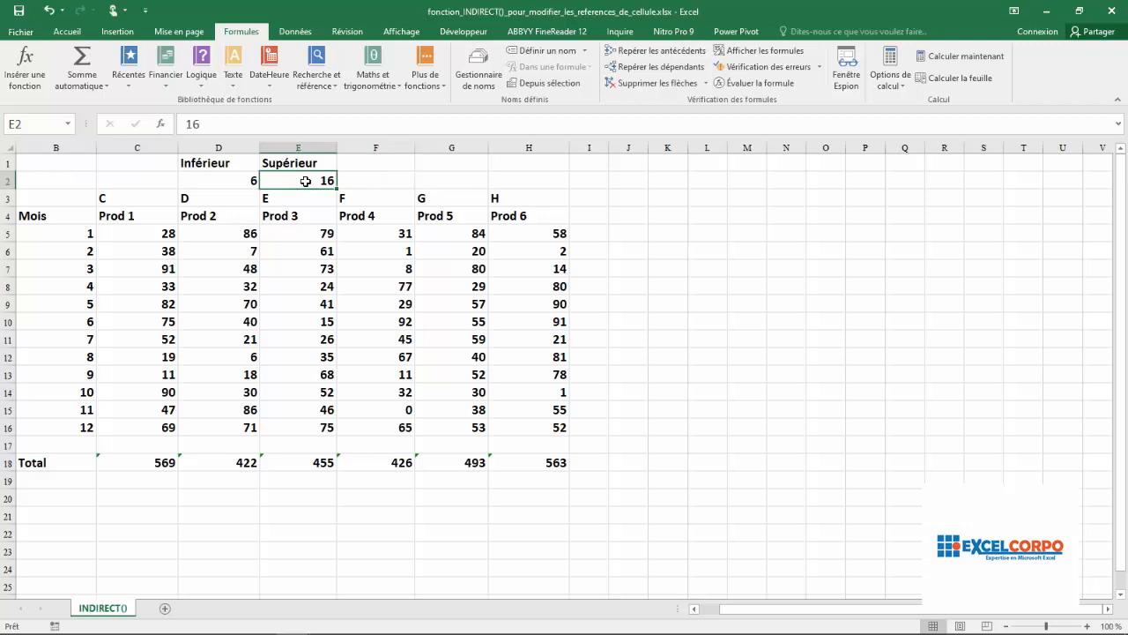
left_click(234, 180)
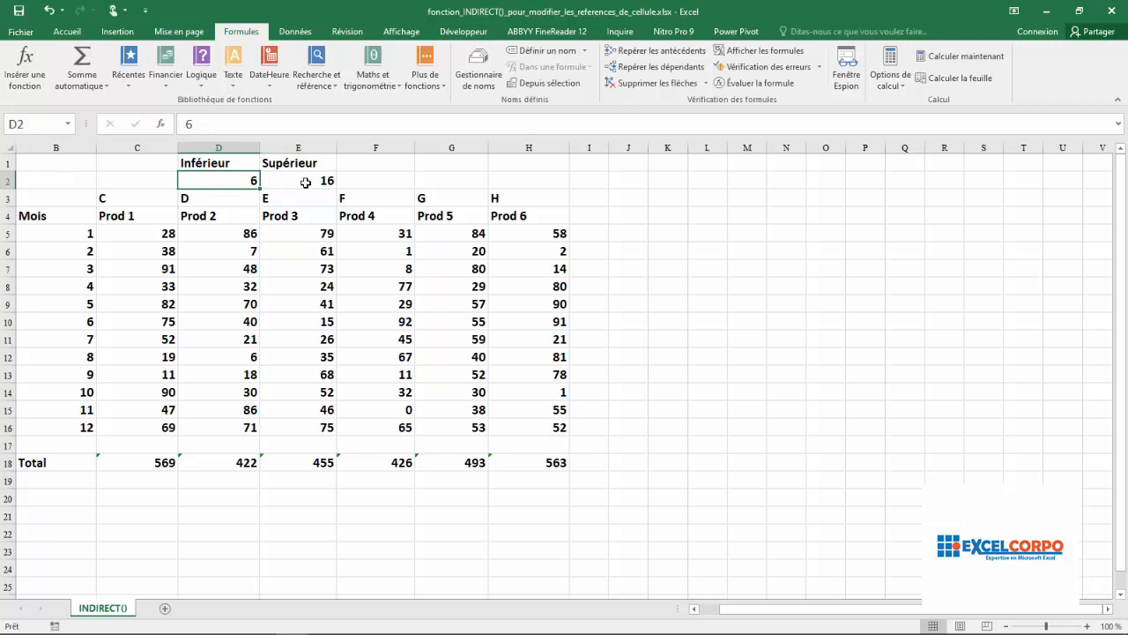
left_click(305, 181)
left_click(348, 177)
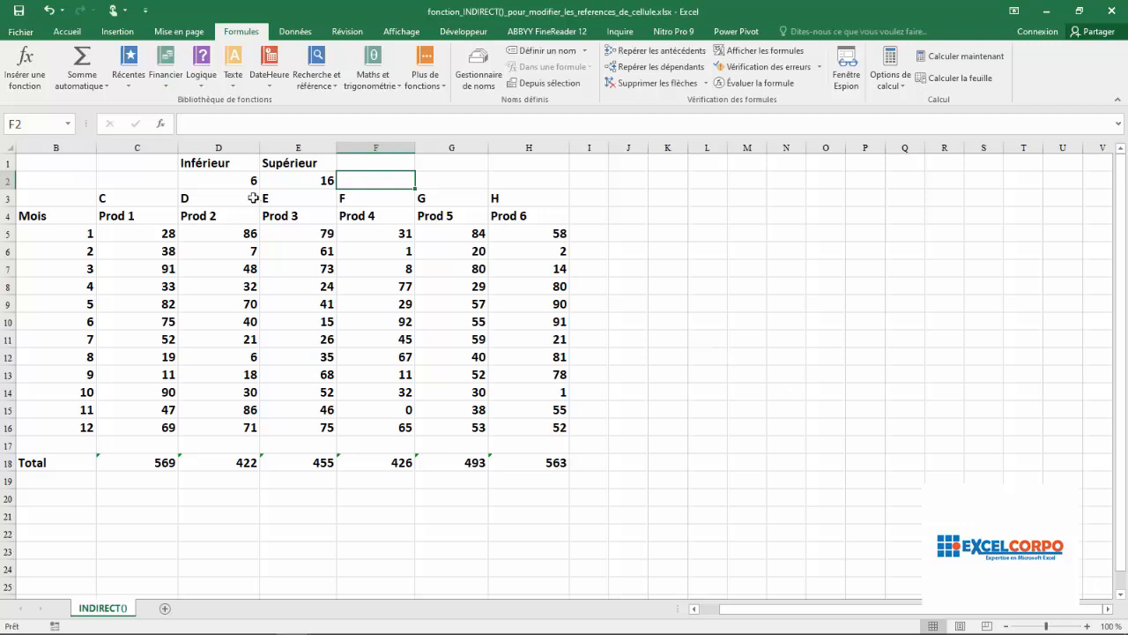
left_click(229, 177)
left_click_drag(229, 177, 335, 177)
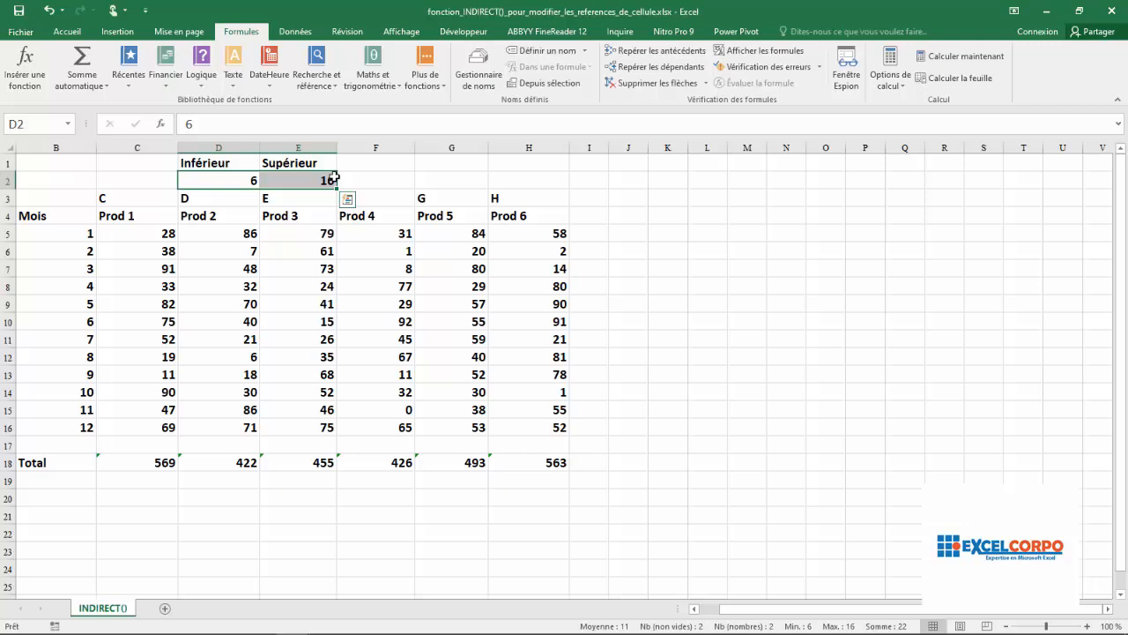
Look up INDIRECT among all functions from J4, examine its Réf_texte and A1 argument descriptions, and cancel without inserting it.
left_click(614, 215)
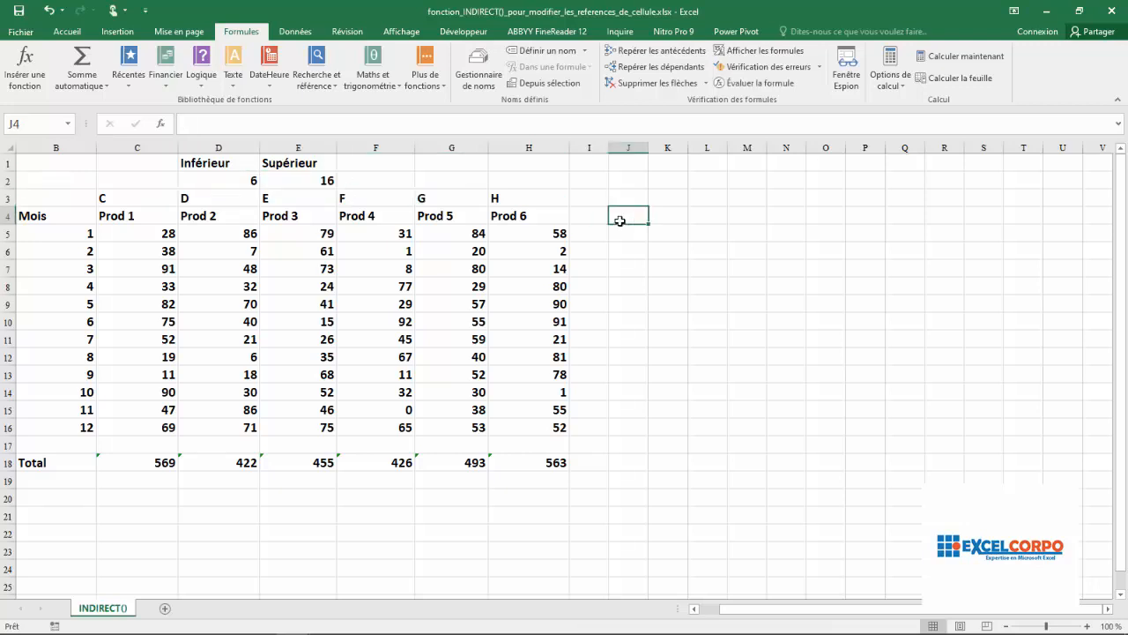
left_click(162, 125)
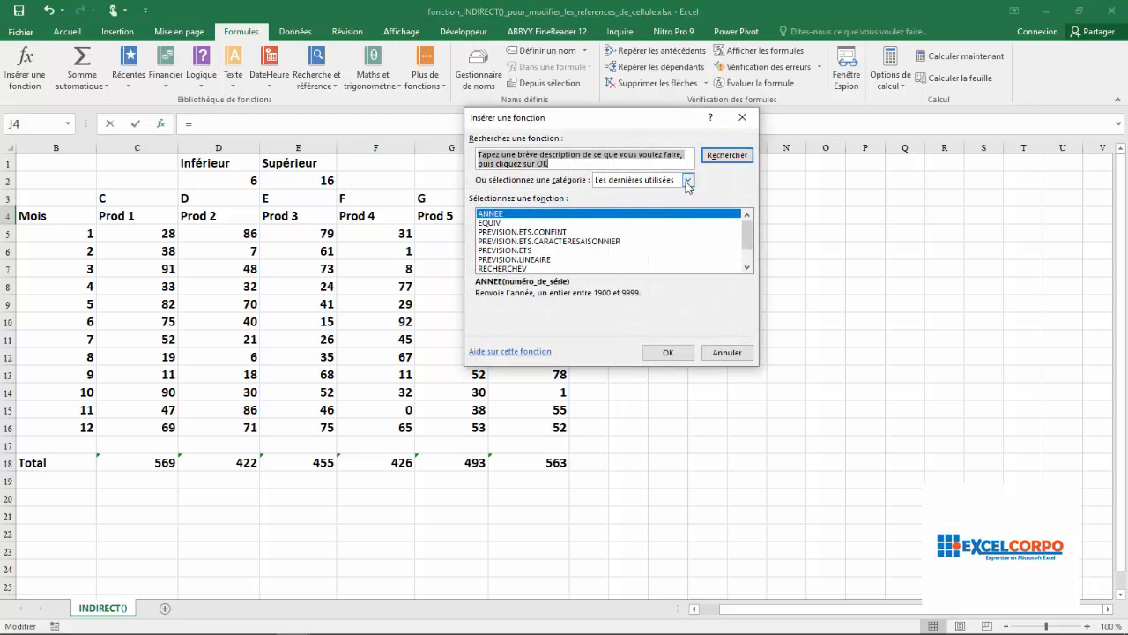
left_click(687, 181)
left_click(653, 201)
left_click(498, 232)
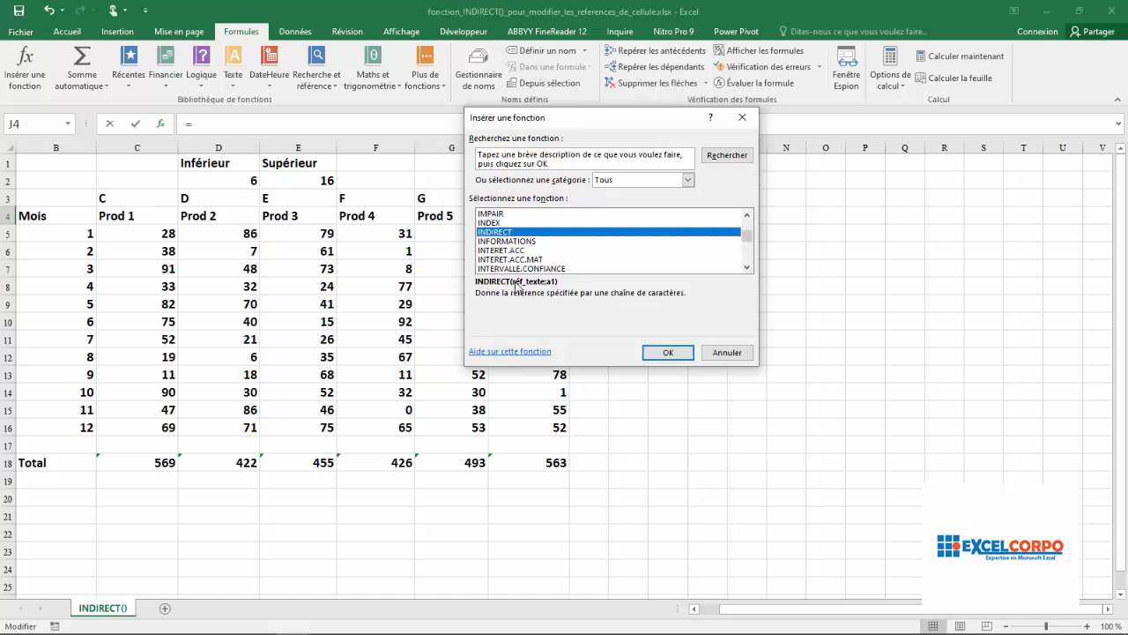
left_click(669, 353)
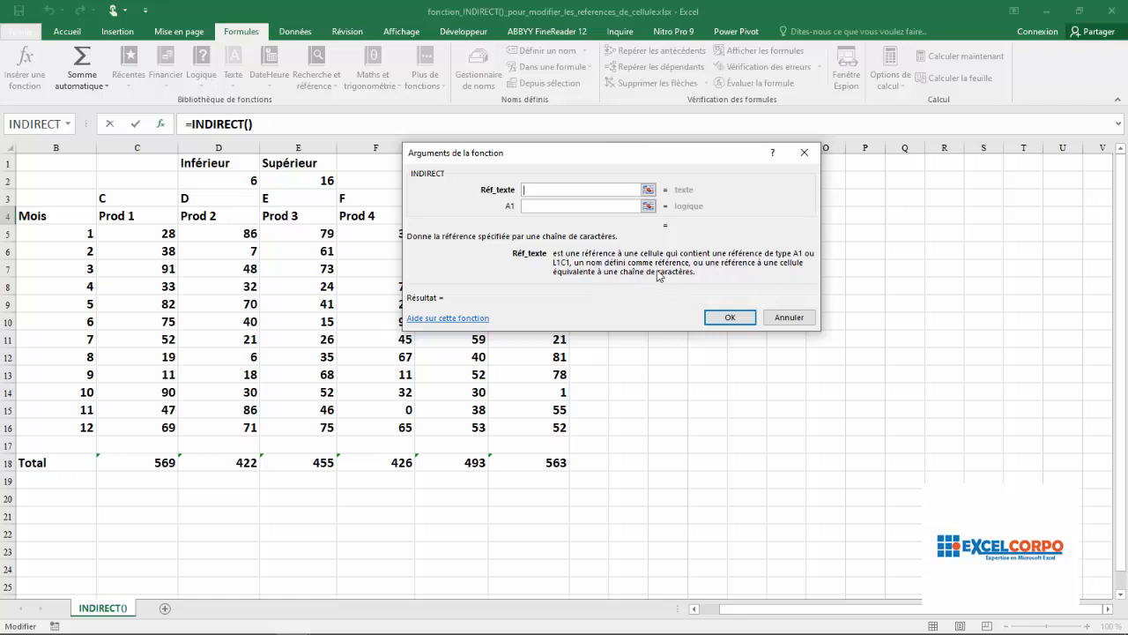
left_click(528, 206)
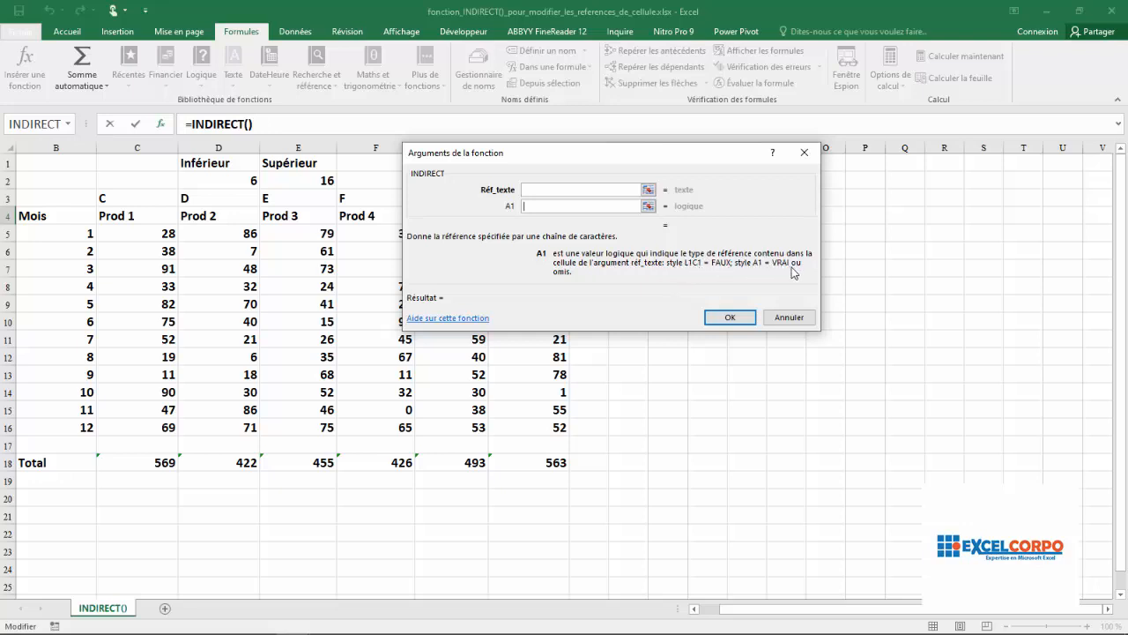
left_click(787, 319)
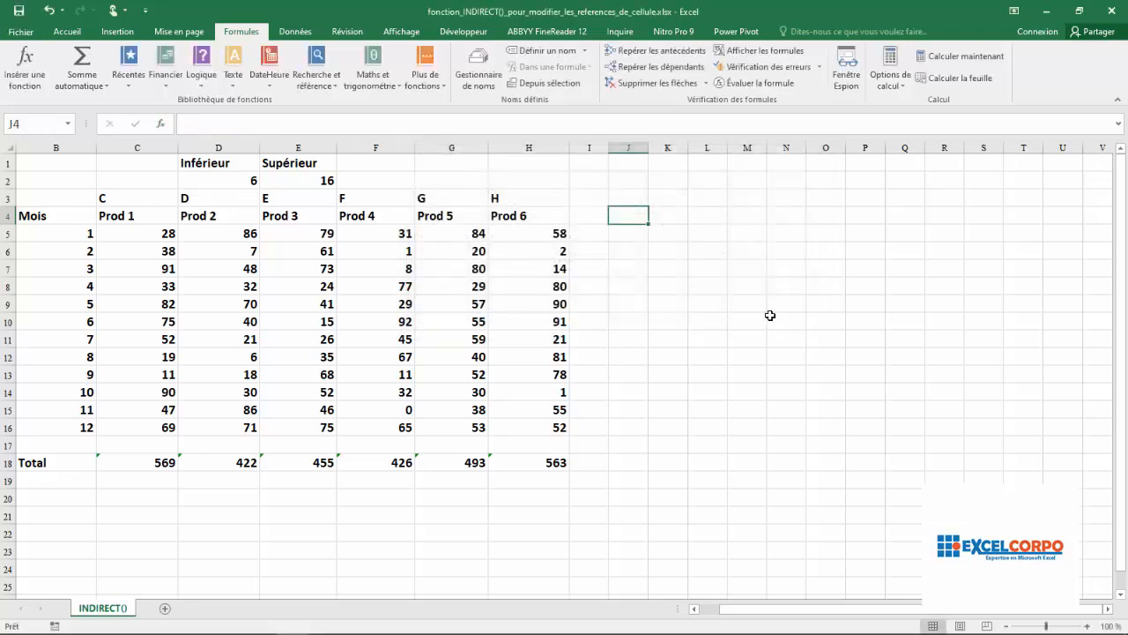
Compare the Prod 1 total formula in C18 with the limits in D2:E2 and sheet rows 6 and 16.
left_click(163, 462)
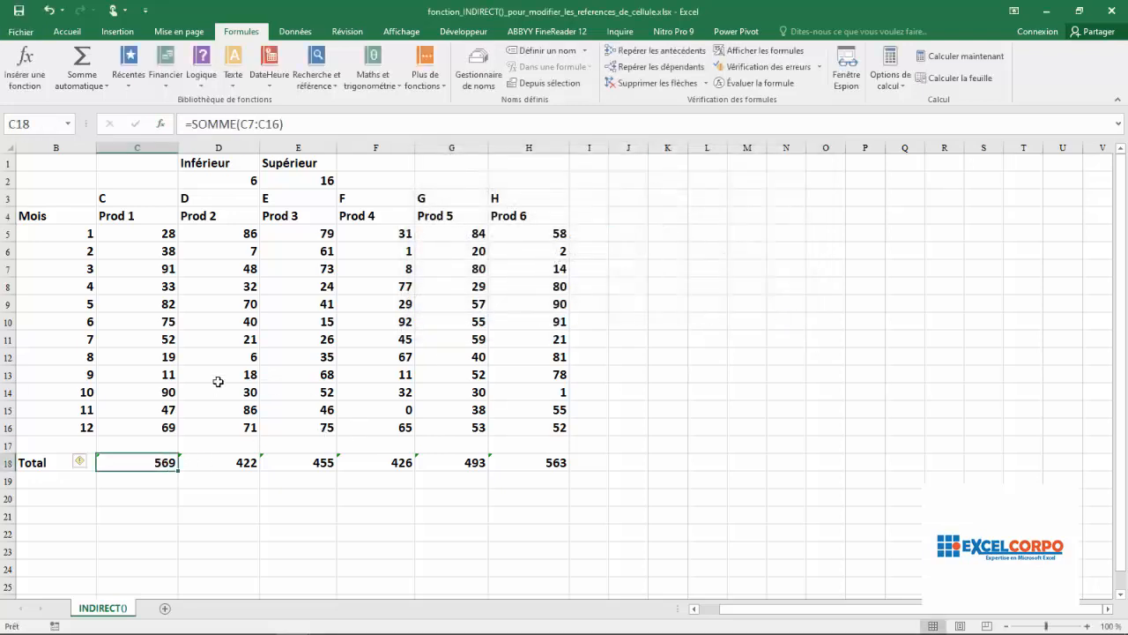
left_click(195, 181)
left_click(296, 177)
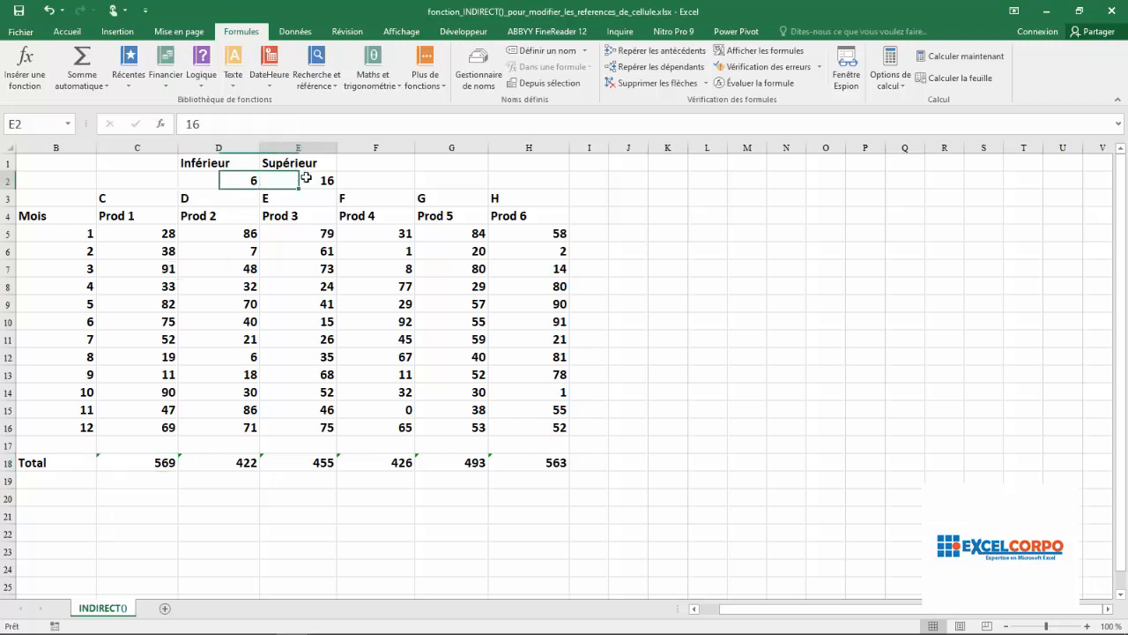
left_click(5, 252)
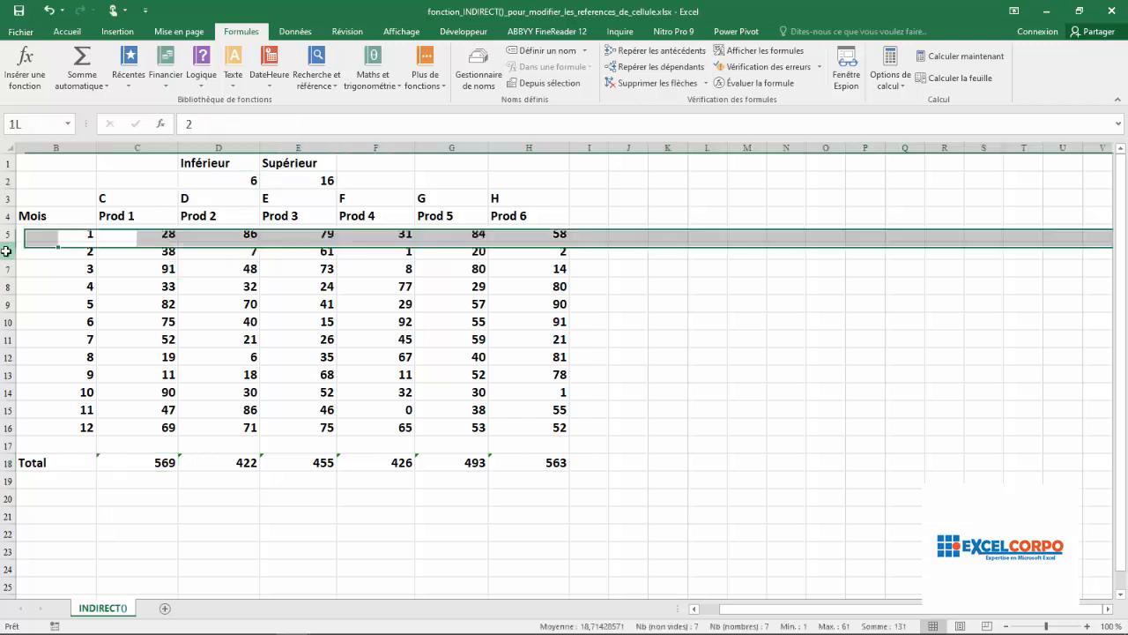
left_click(5, 428)
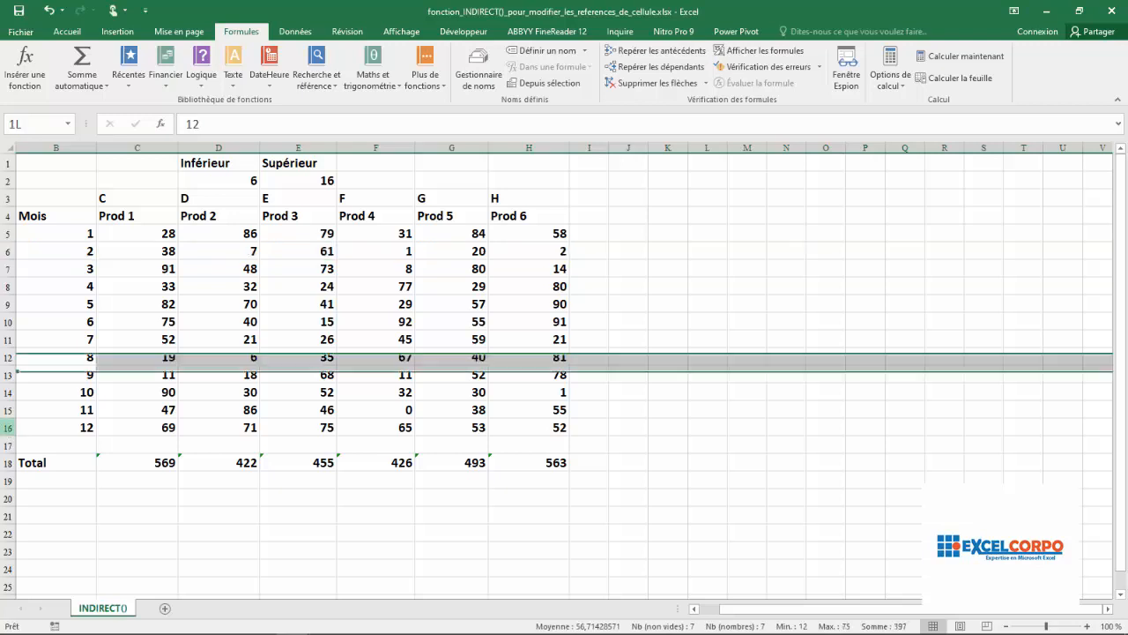
Replace the fixed range C7:C16 inside the SOMME formula in C18 with a nested INDIRECT function.
left_click(157, 459)
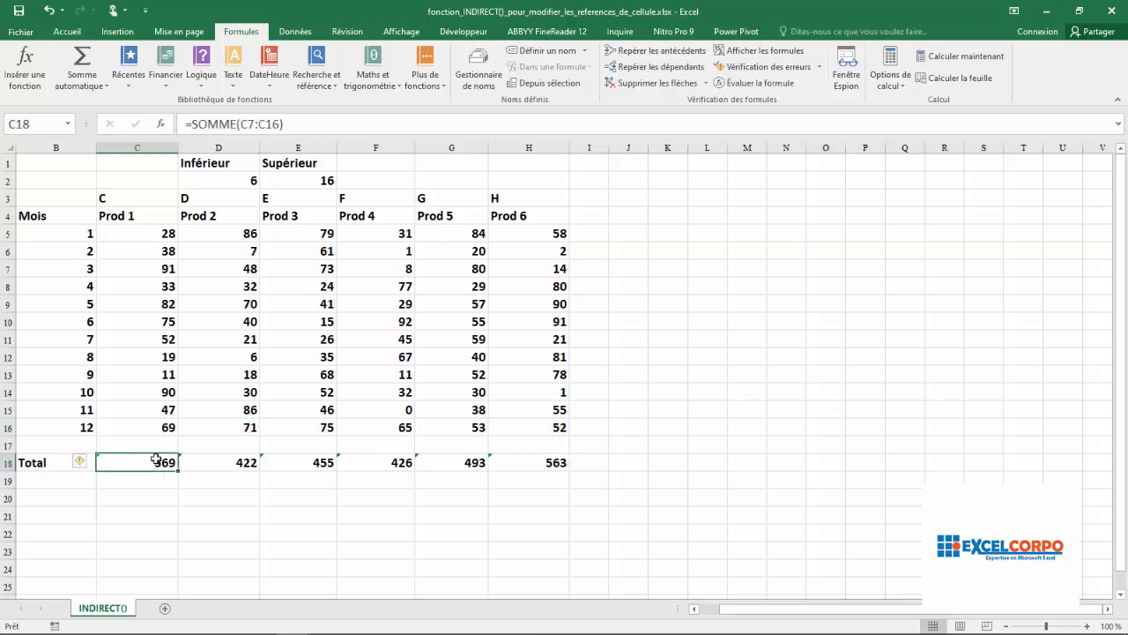
left_click(284, 123)
key("BackSpace")
key("BackSpace")
key("BackSpace")
key("BackSpace")
key("BackSpace")
key("BackSpace")
key("BackSpace")
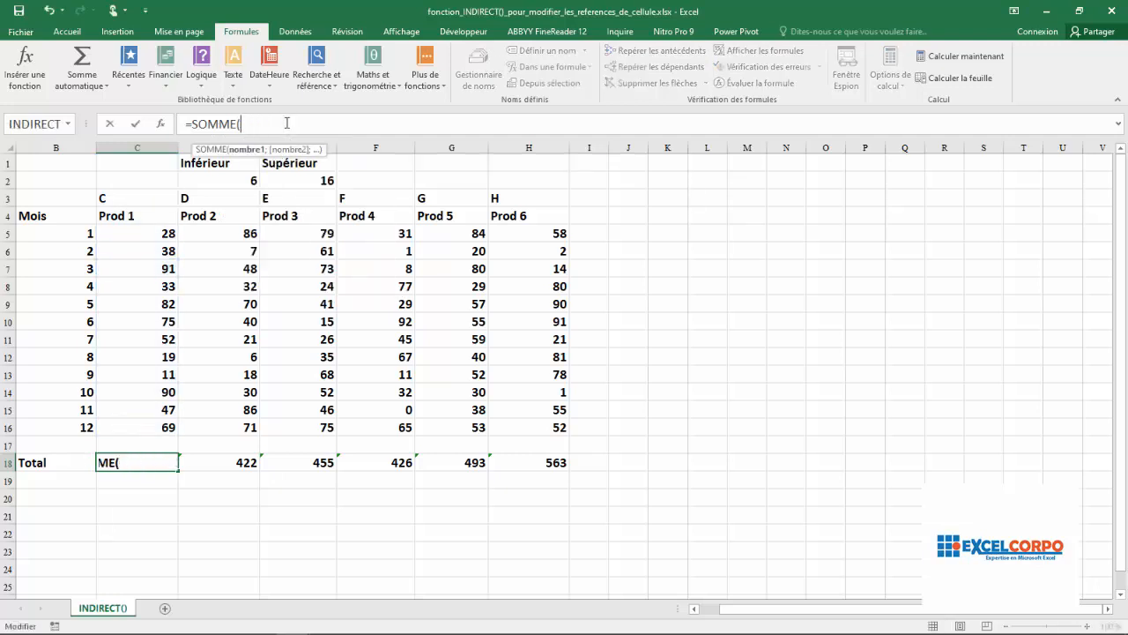
type("ind")
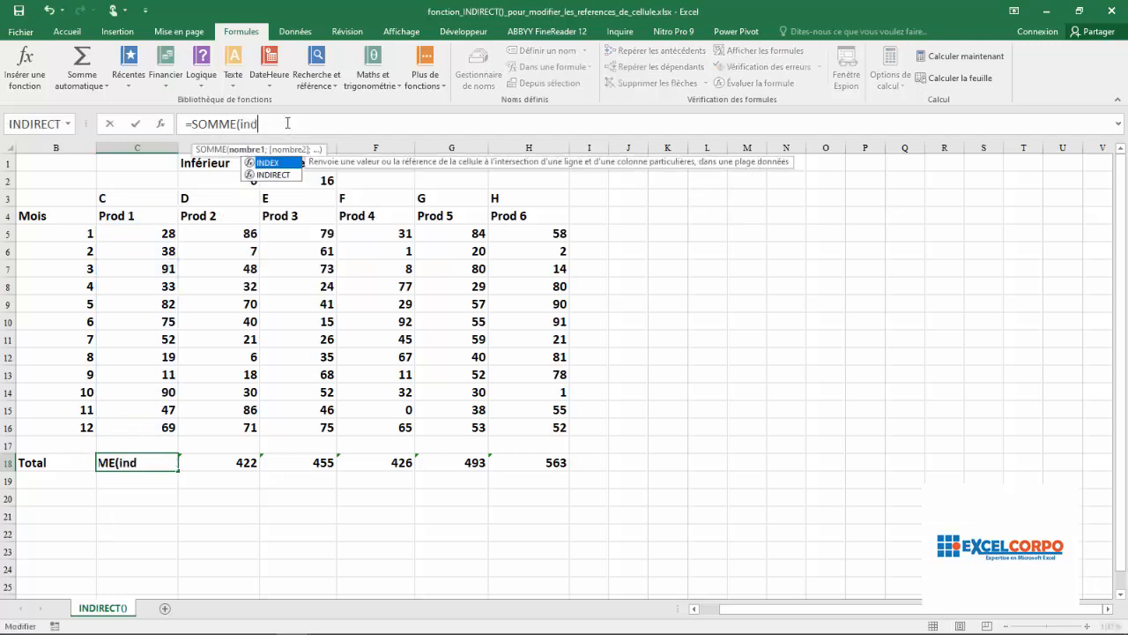
double_click(268, 175)
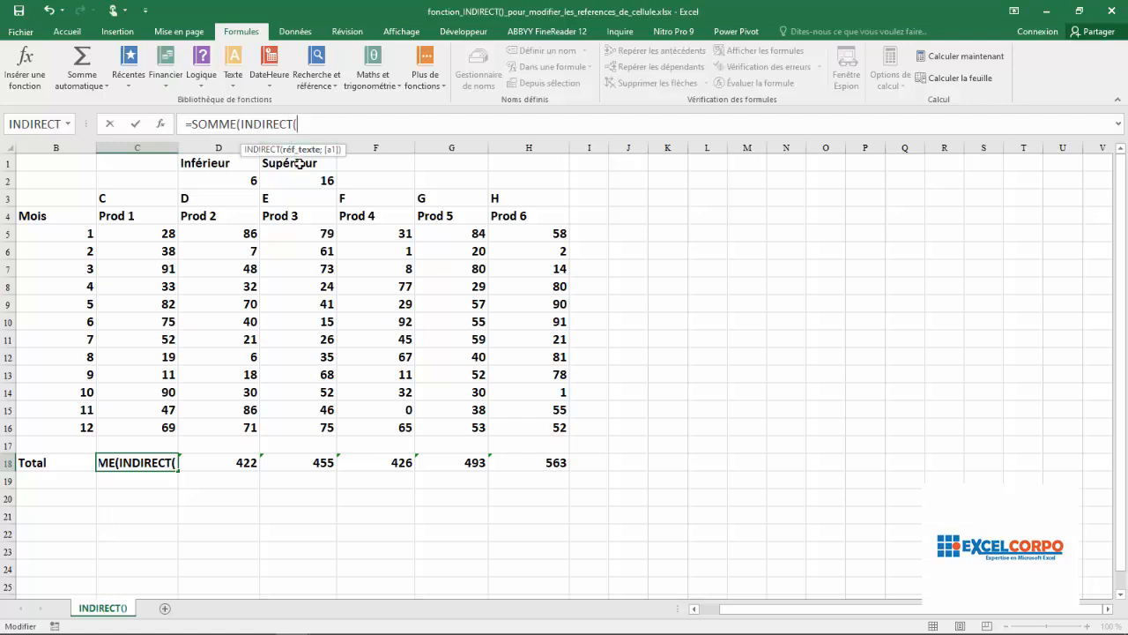
Build the range's lower reference inside INDIRECT as C$3&$D$2, followed by the joined separator &":".
left_click(125, 200)
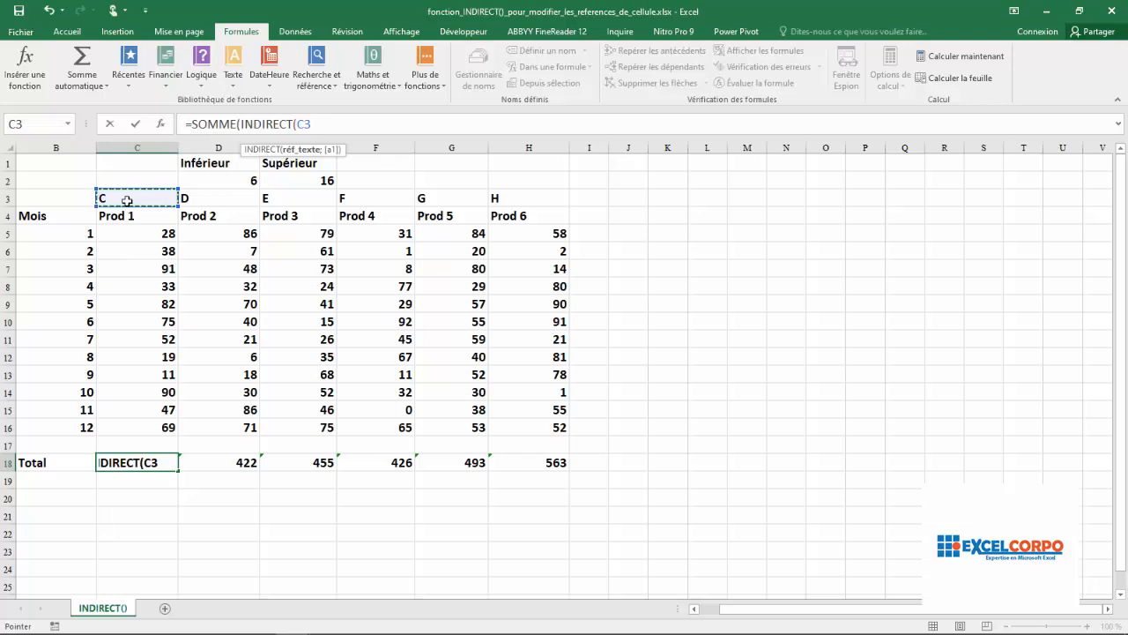
key("F4")
key("F4")
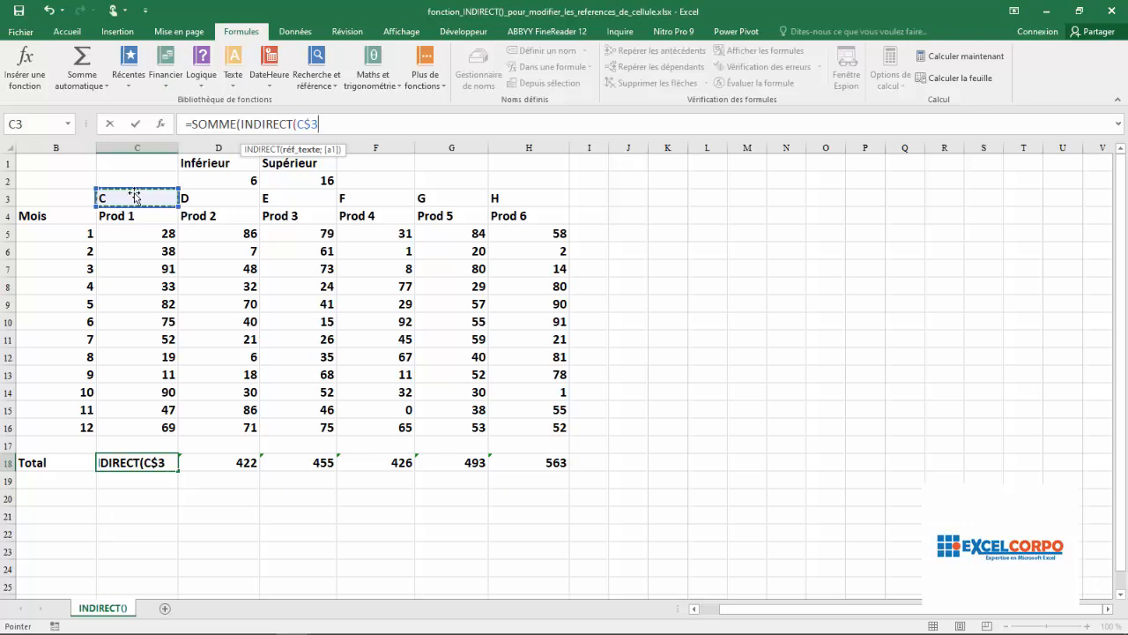
key("F2")
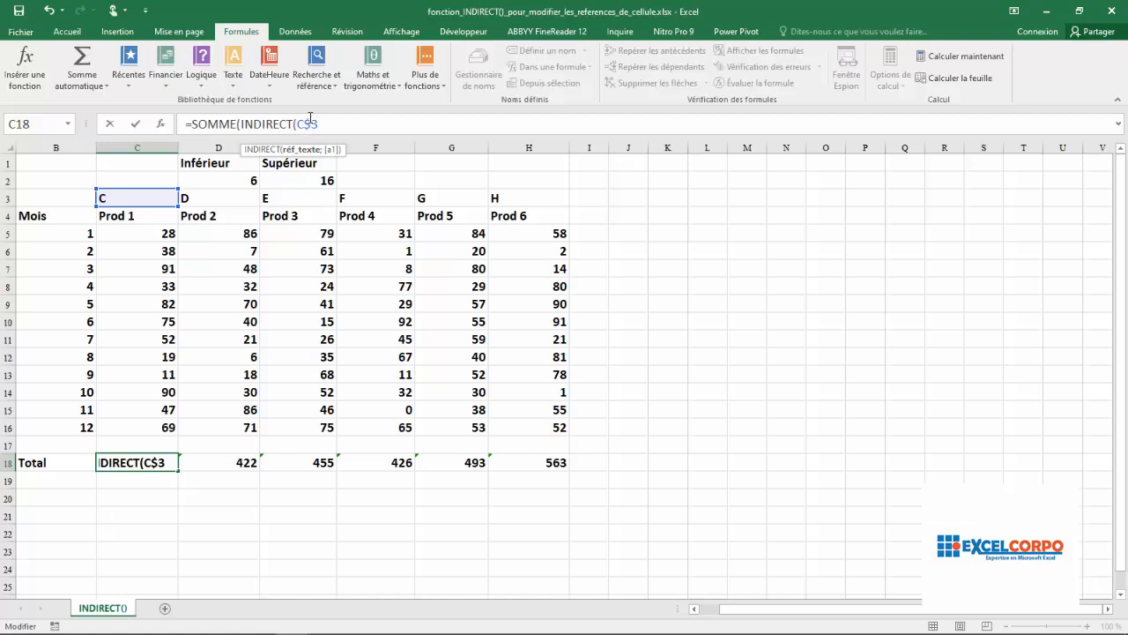
type("&")
left_click(231, 180)
key("F4")
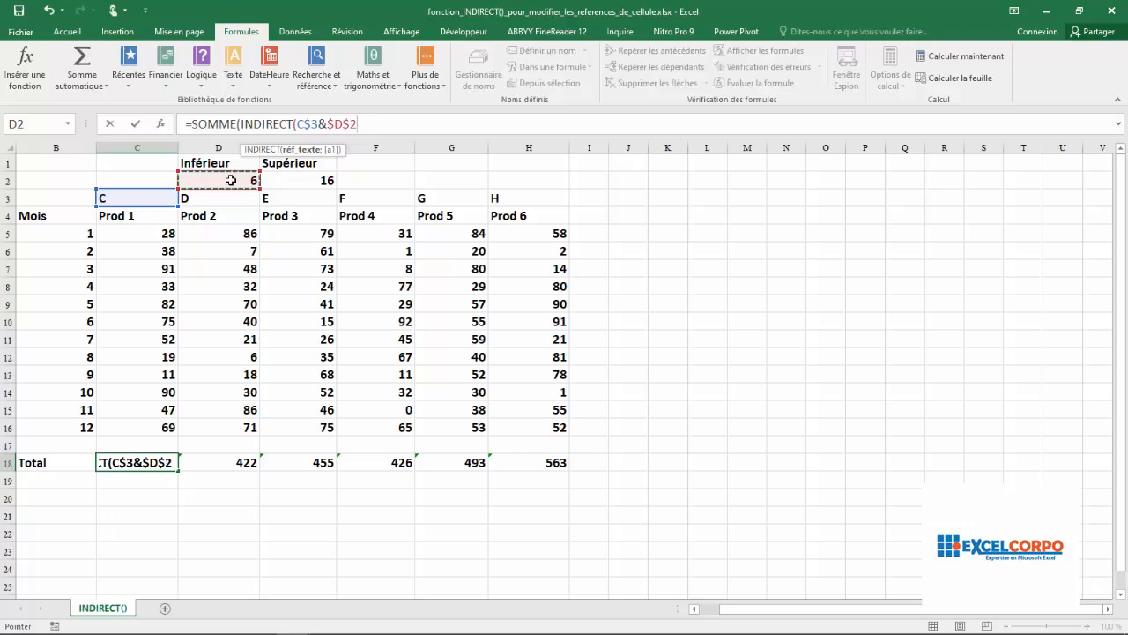
type("&\":")
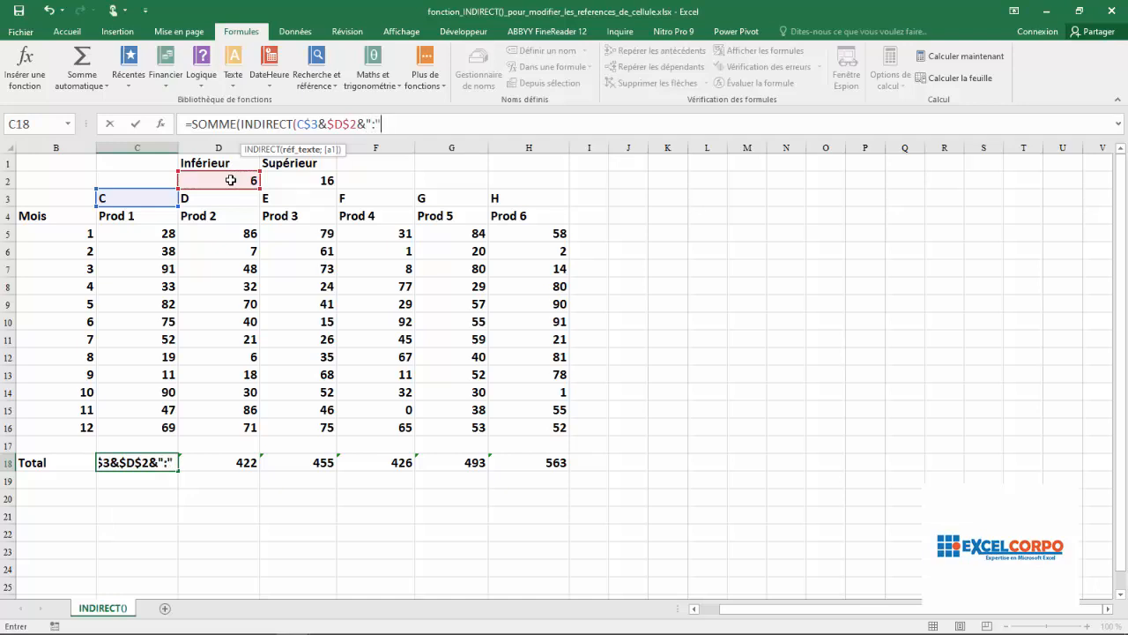
Append the upper reference &C$3&$E$2 to the INDIRECT text, close both functions and enter the formula in C18.
type("&")
left_click(135, 198)
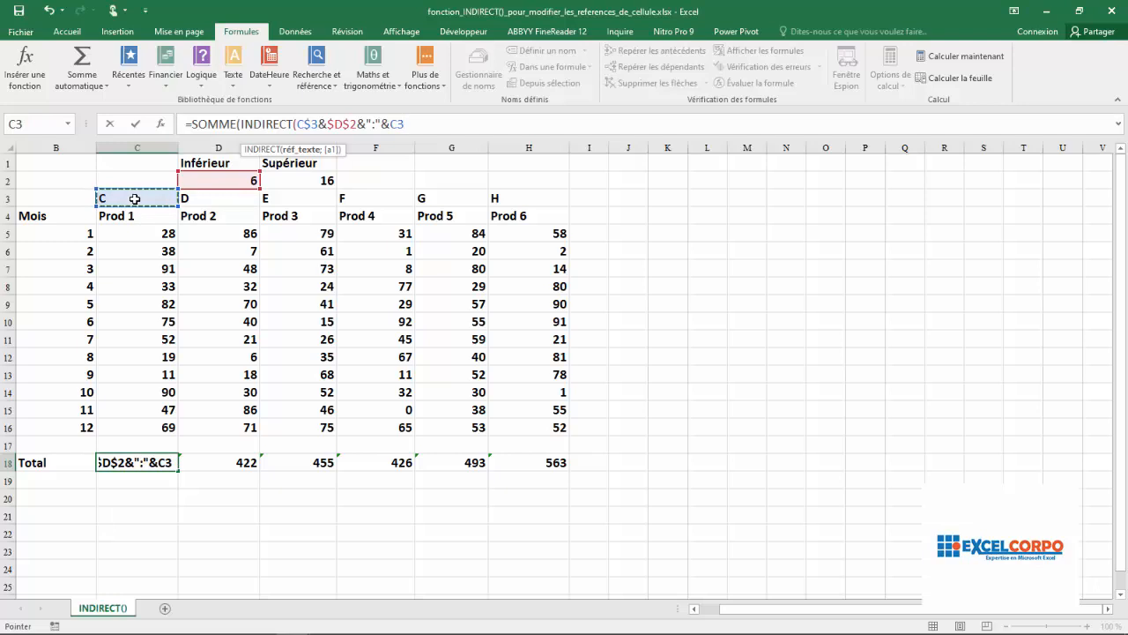
key("F4")
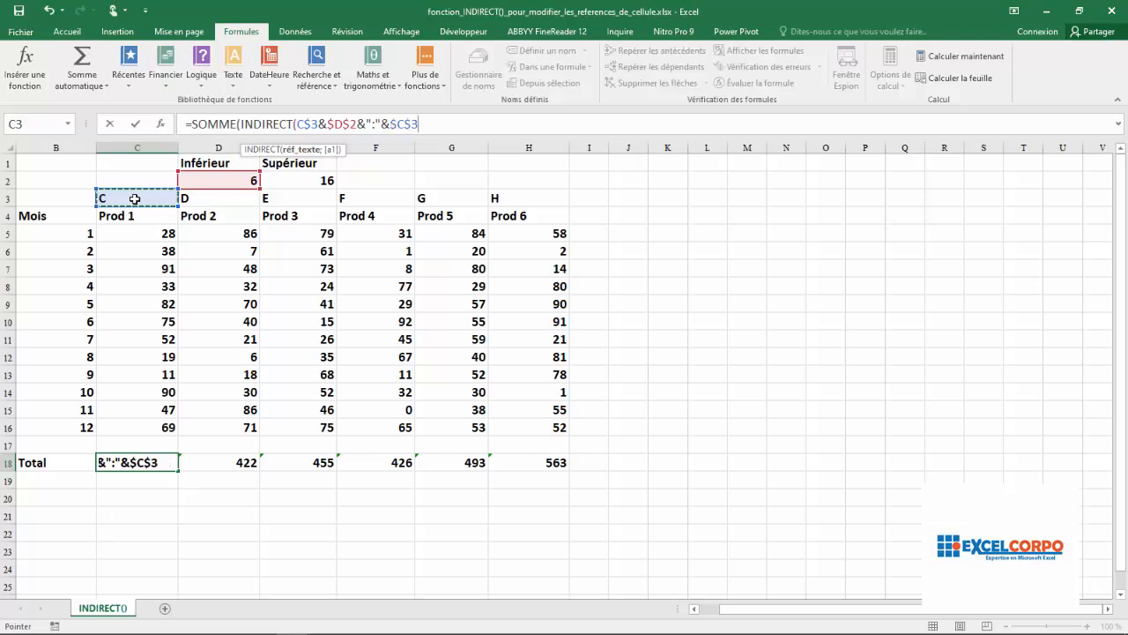
key("F4")
type("&")
left_click(310, 181)
key("F4")
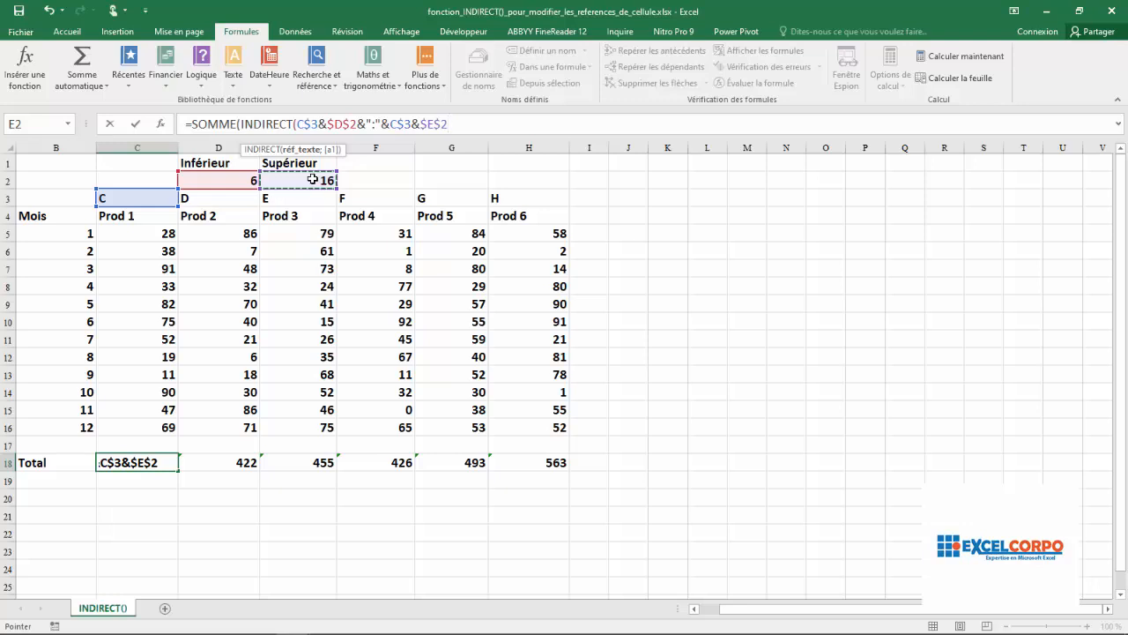
type(")")
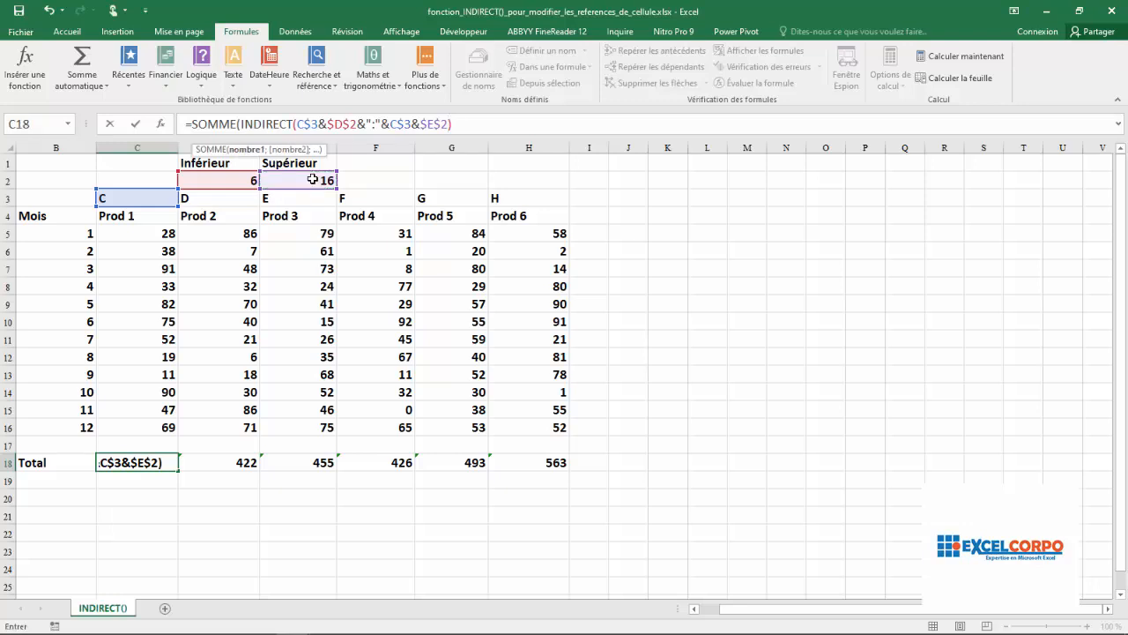
key("BackSpace")
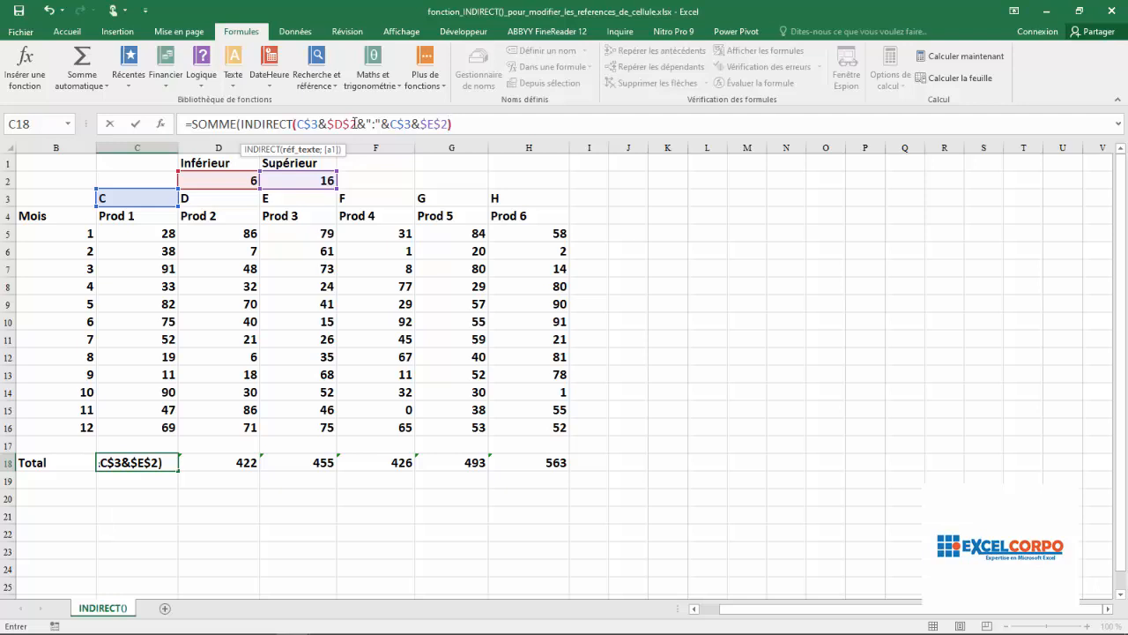
type(")")
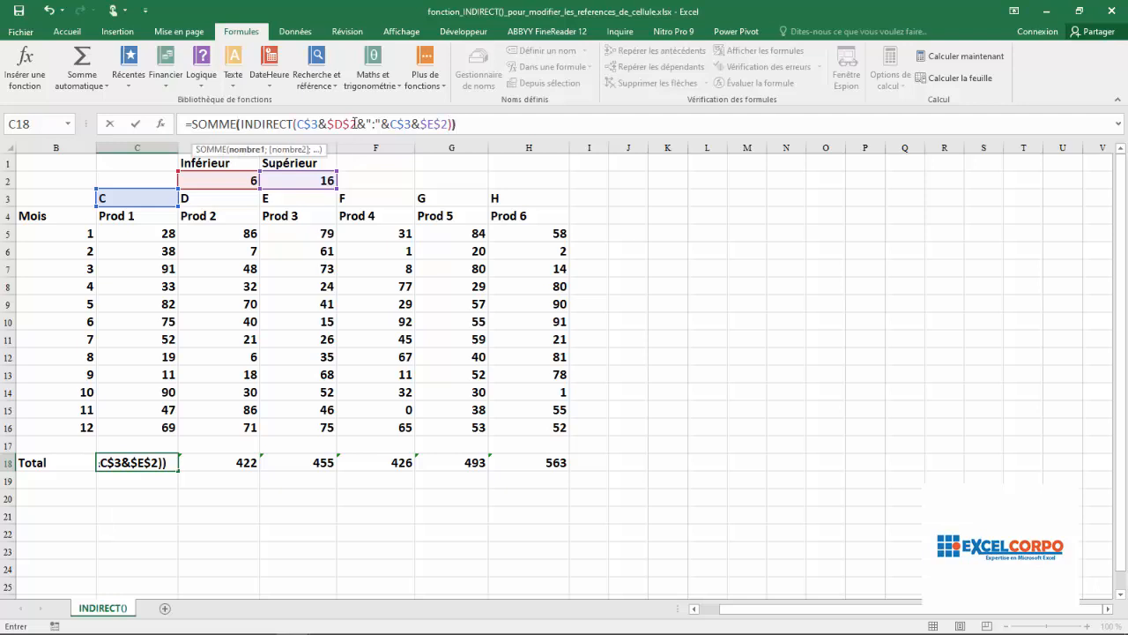
key("Return")
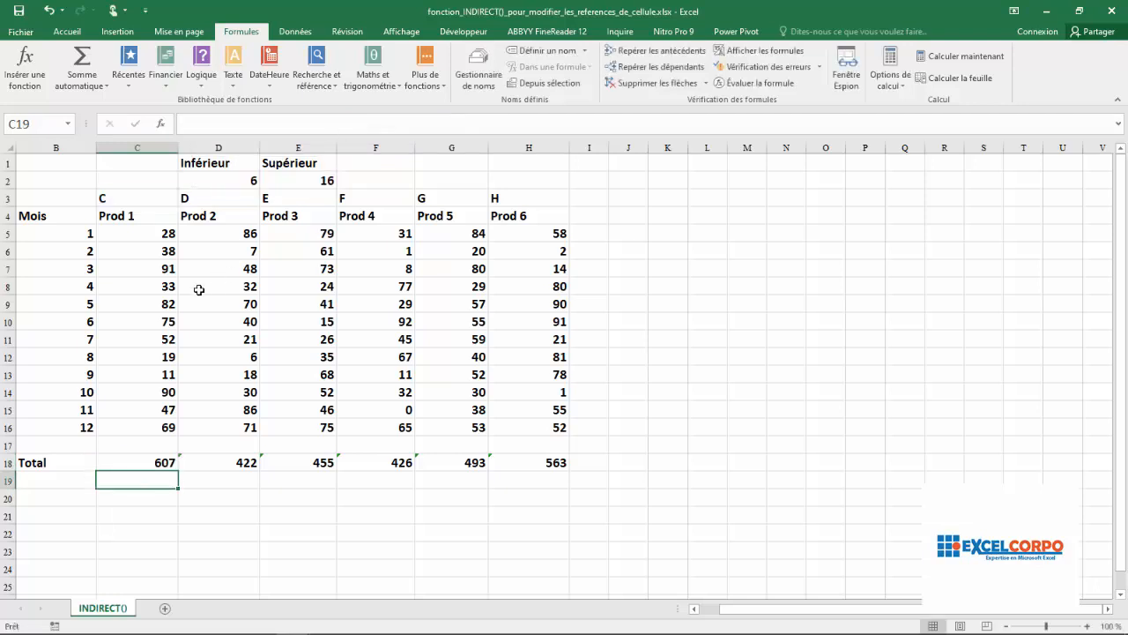
Copy the INDIRECT-based total formula from C18 across the Total row to Prod 6 in H18.
left_click(120, 463)
left_click(118, 248)
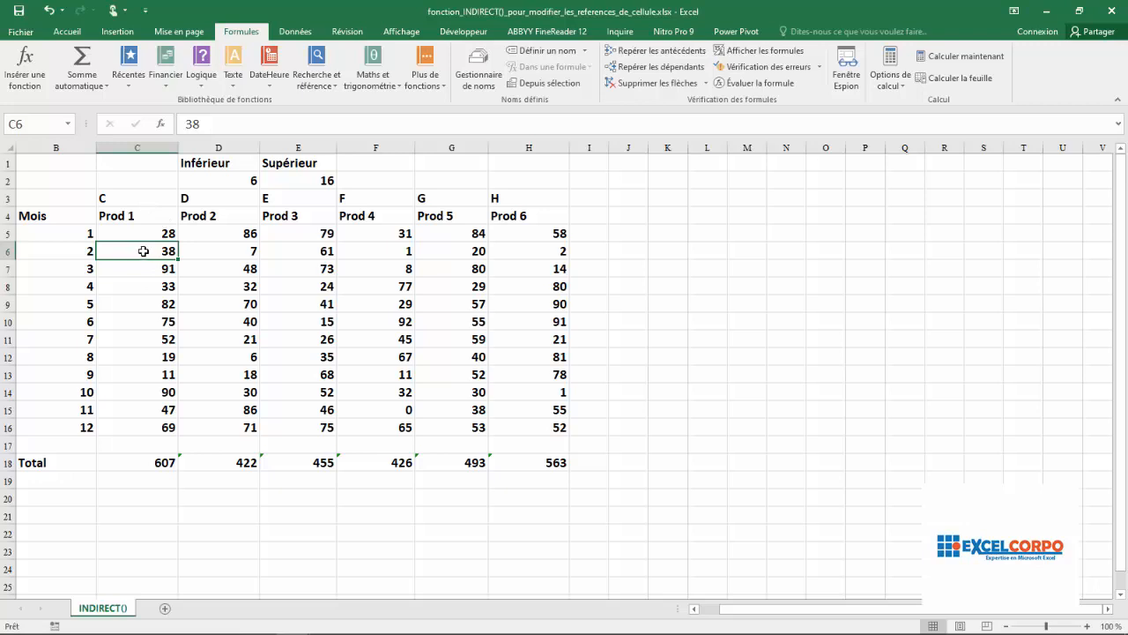
left_click(166, 464)
left_click_drag(177, 471, 566, 460)
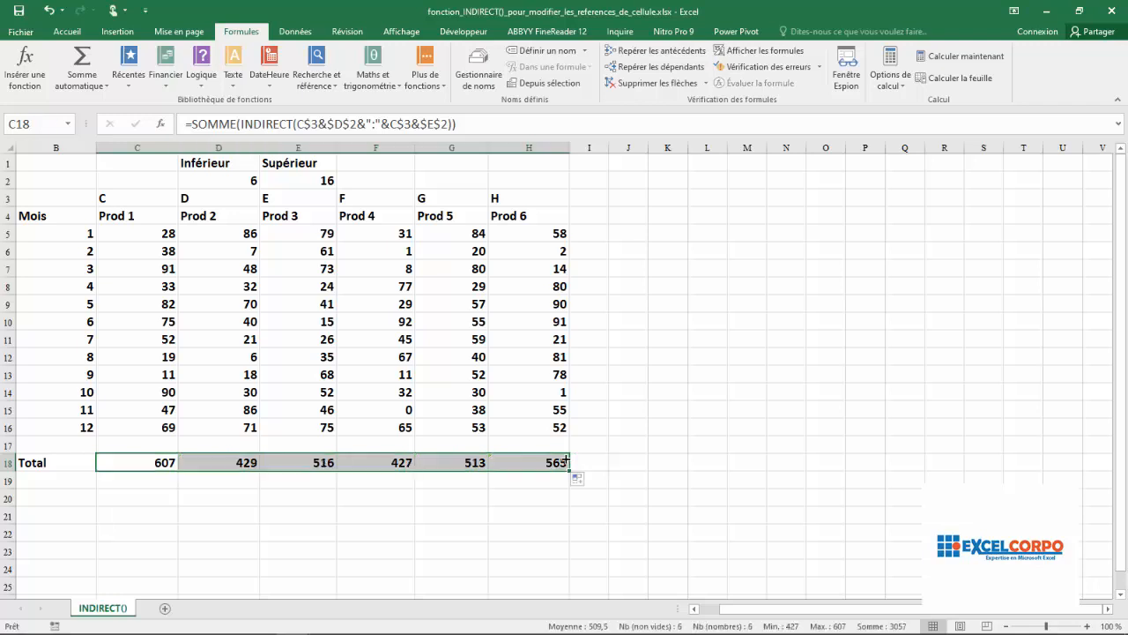
Check the copied INDIRECT formulas in the Total row for Prod 1 and Prod 4.
left_click(58, 429)
left_click(167, 462)
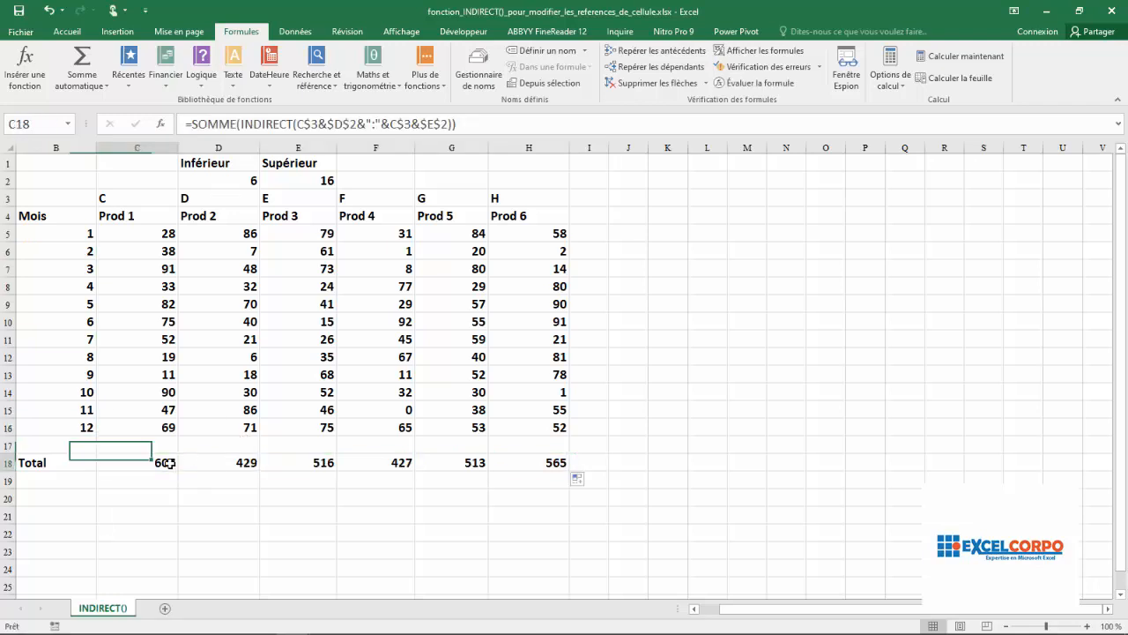
left_click(275, 432)
left_click(402, 459)
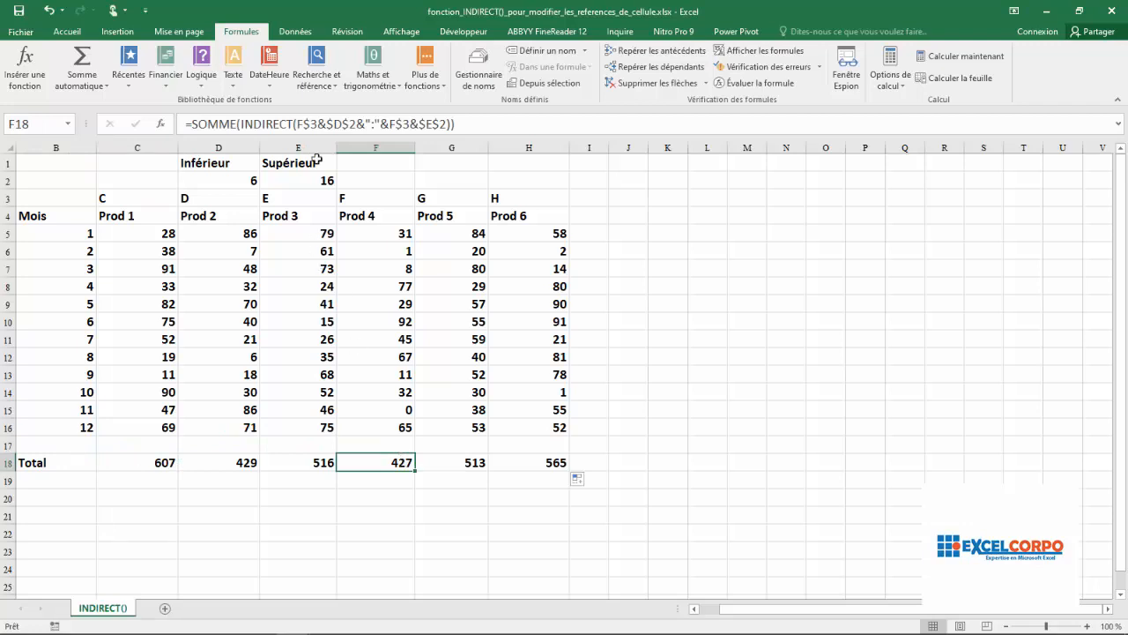
Examine which cells the Prod 4 total formula in F18 refers to.
left_click(318, 126)
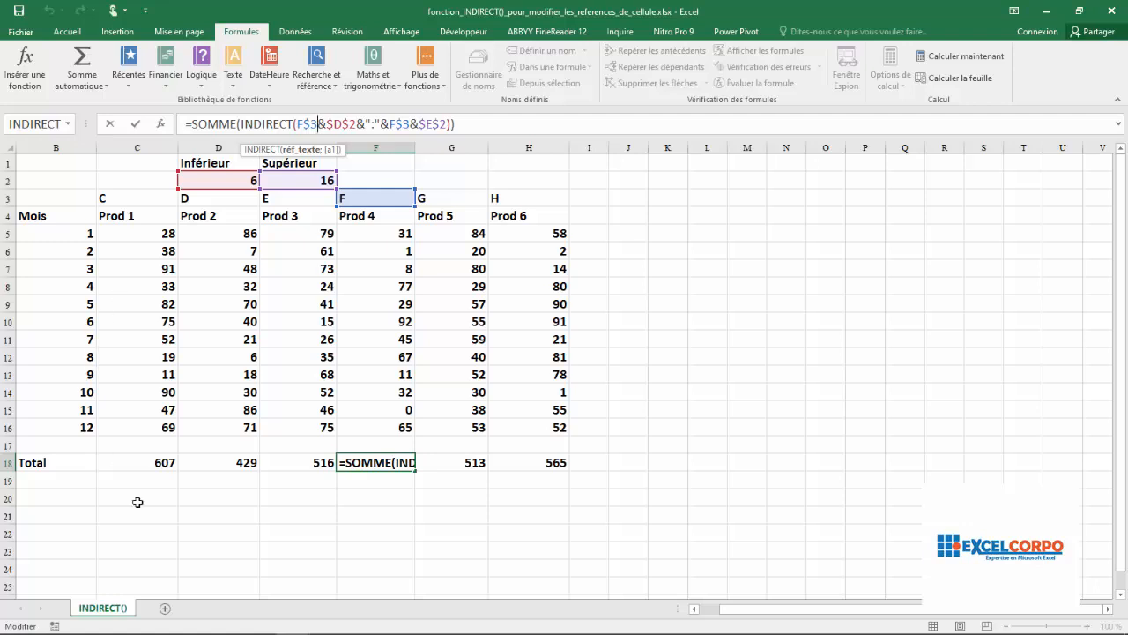
key("Return")
Evaluate the Prod 1 total formula in C18 step by step through to its final result.
left_click(150, 462)
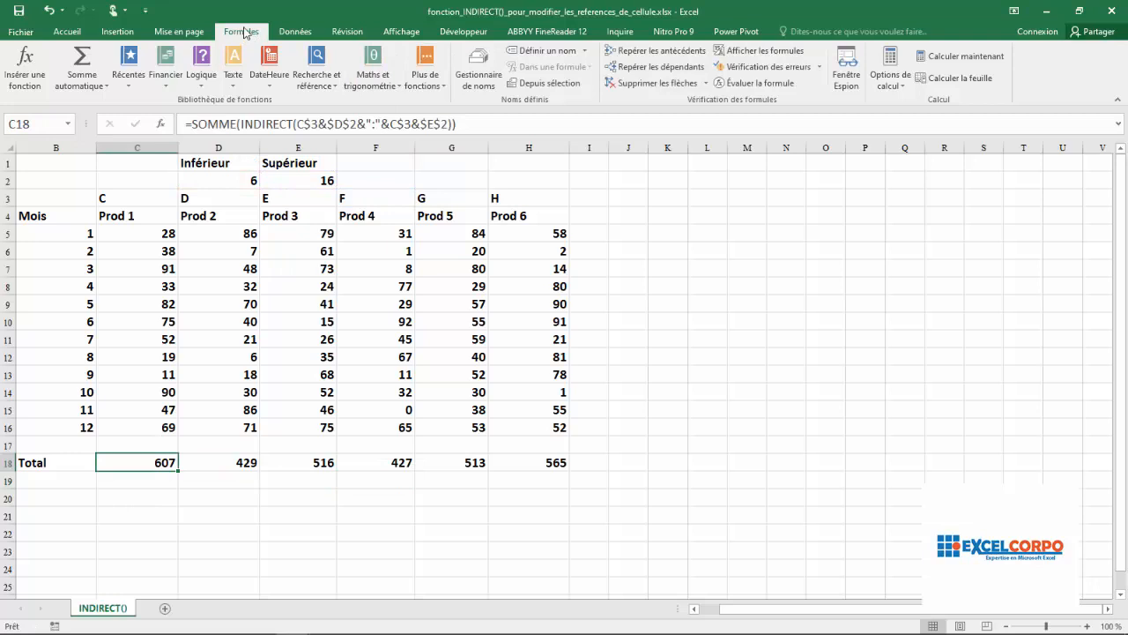
left_click(760, 84)
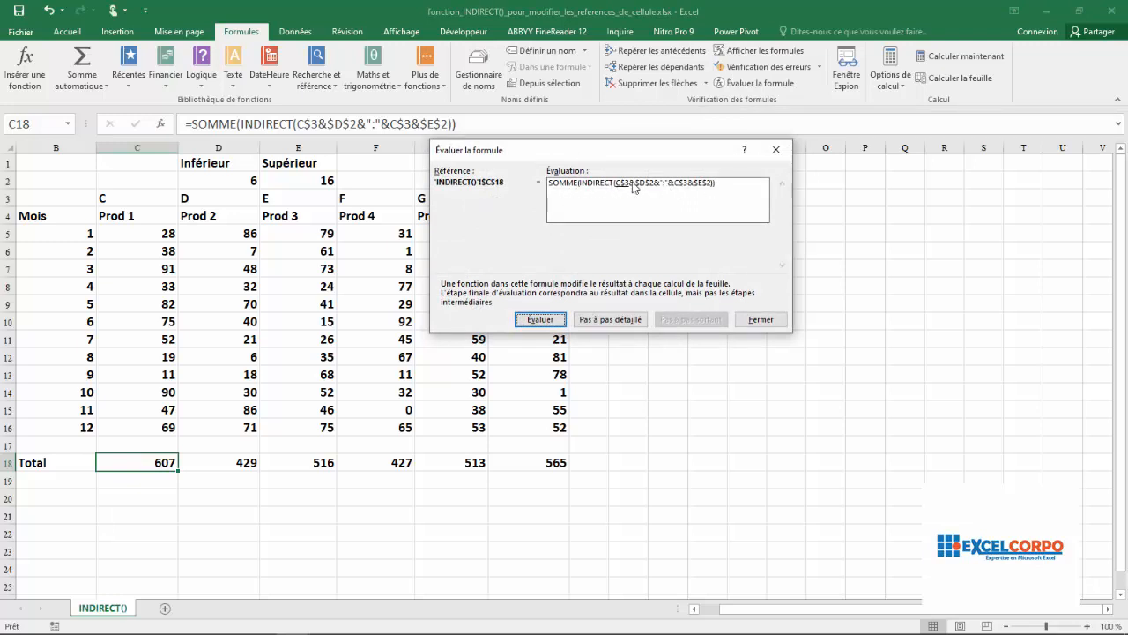
left_click(540, 320)
left_click(531, 327)
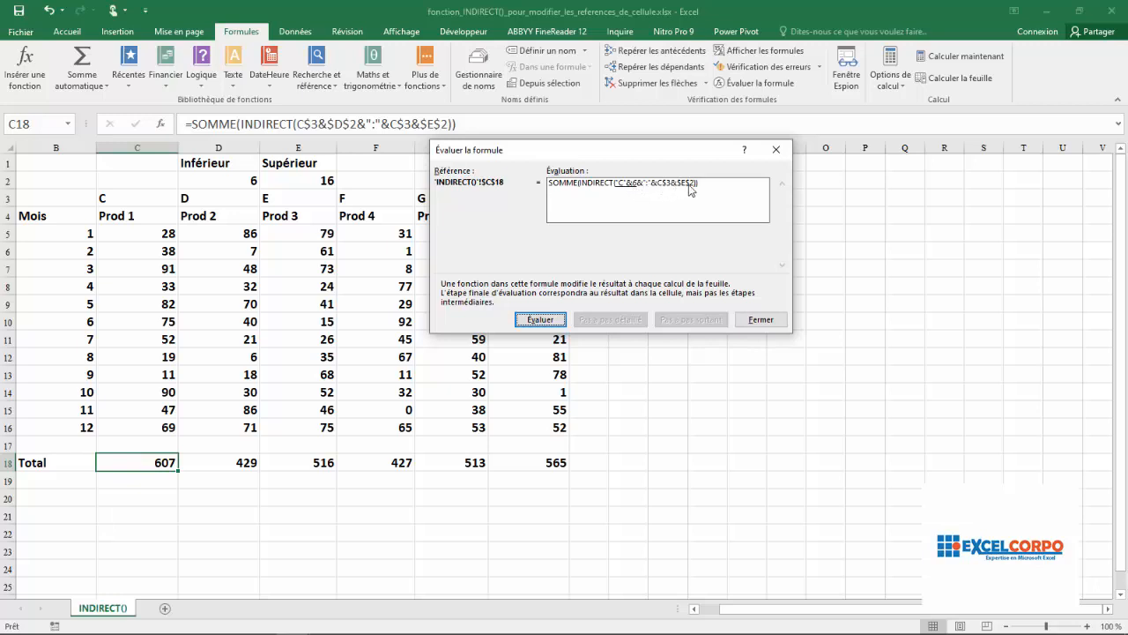
left_click(540, 319)
left_click(543, 323)
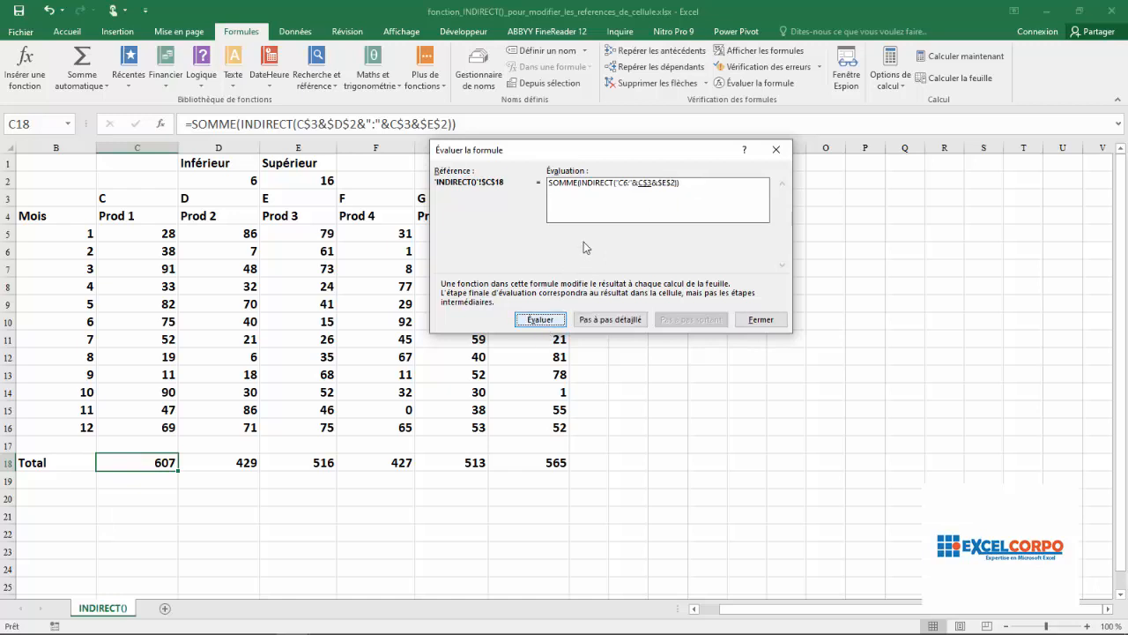
left_click(544, 320)
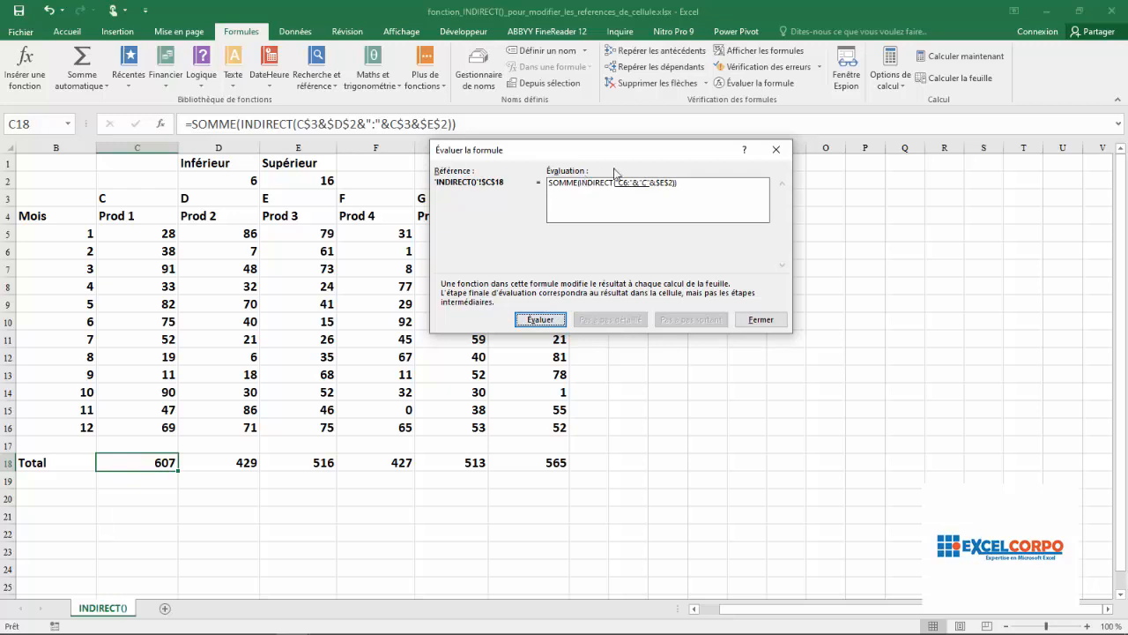
left_click(537, 320)
left_click(540, 320)
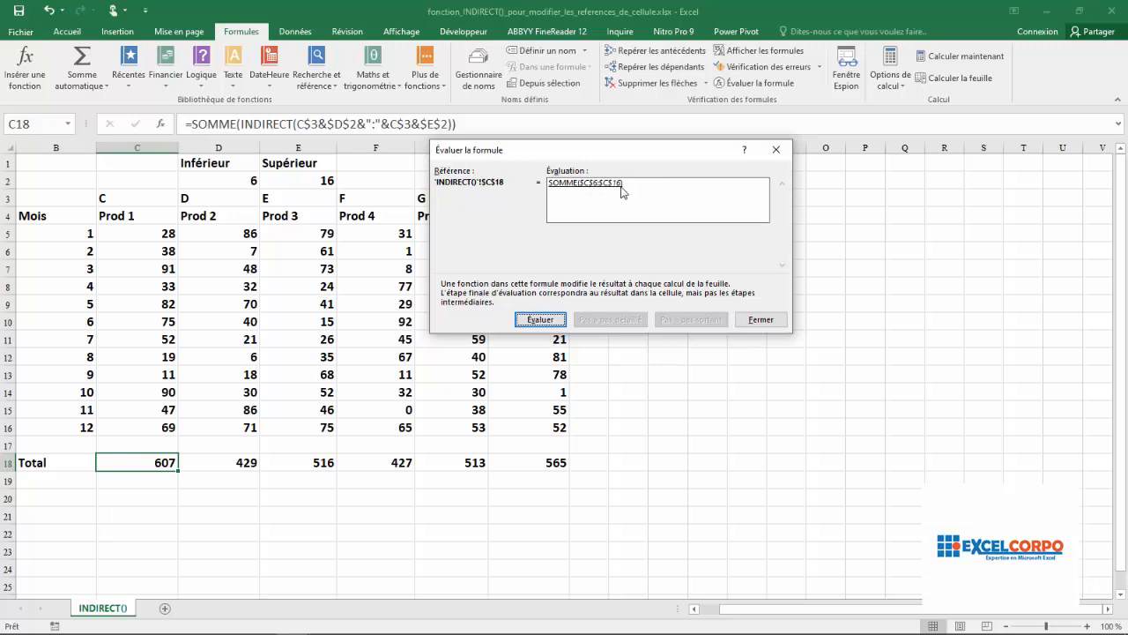
left_click(556, 321)
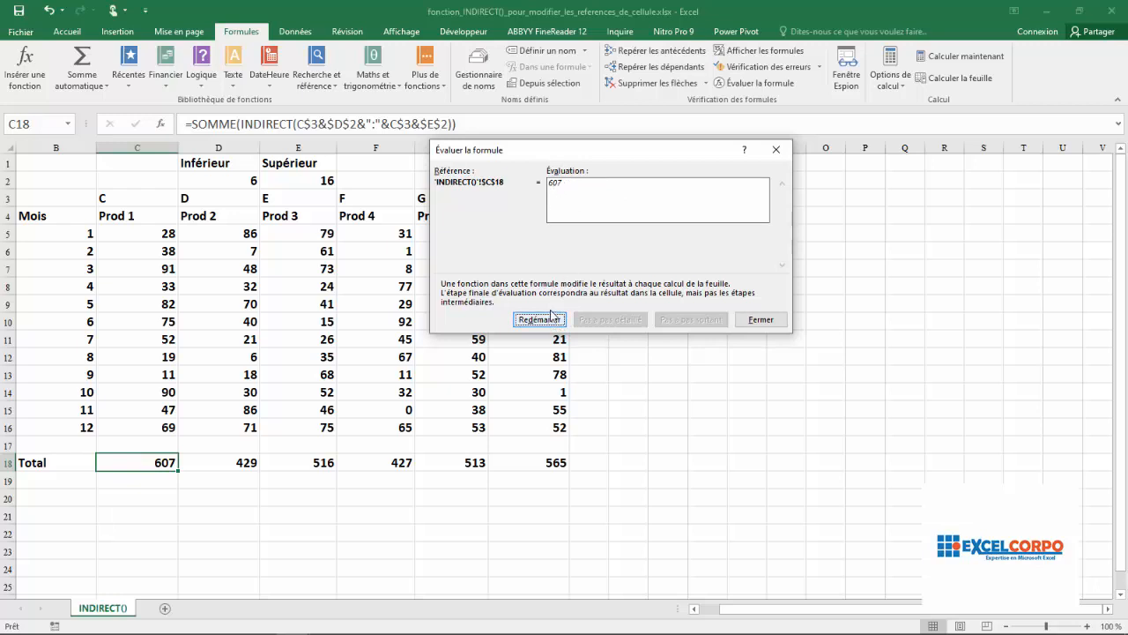
left_click(781, 320)
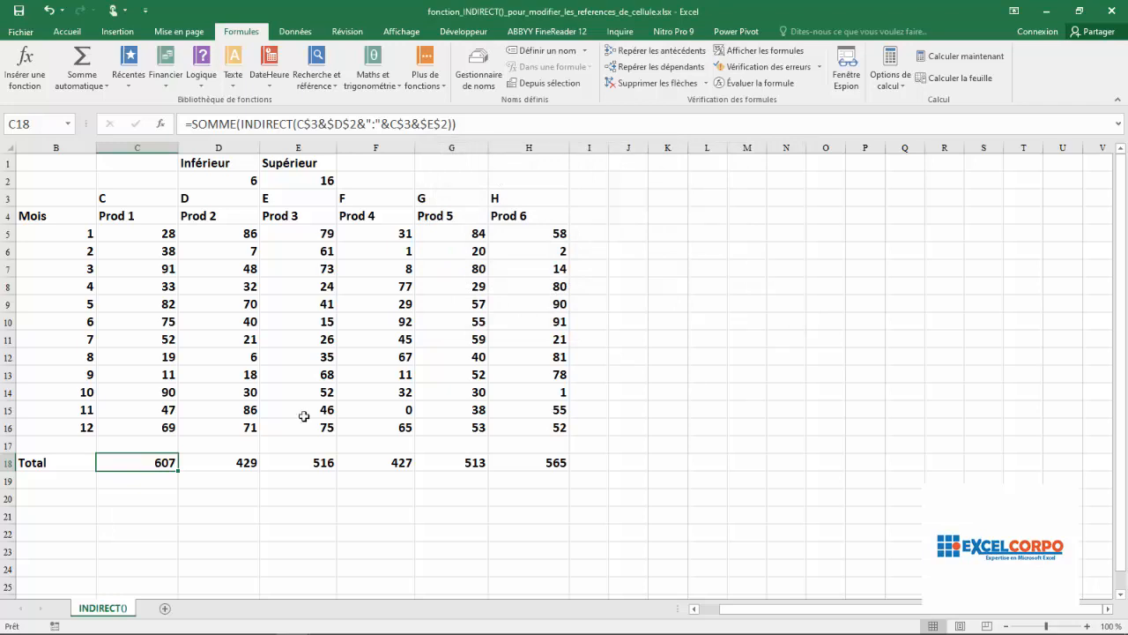
Go through the Prod 1 values in C6 to C16 that feed the total in C18.
left_click(168, 252)
left_click(159, 270)
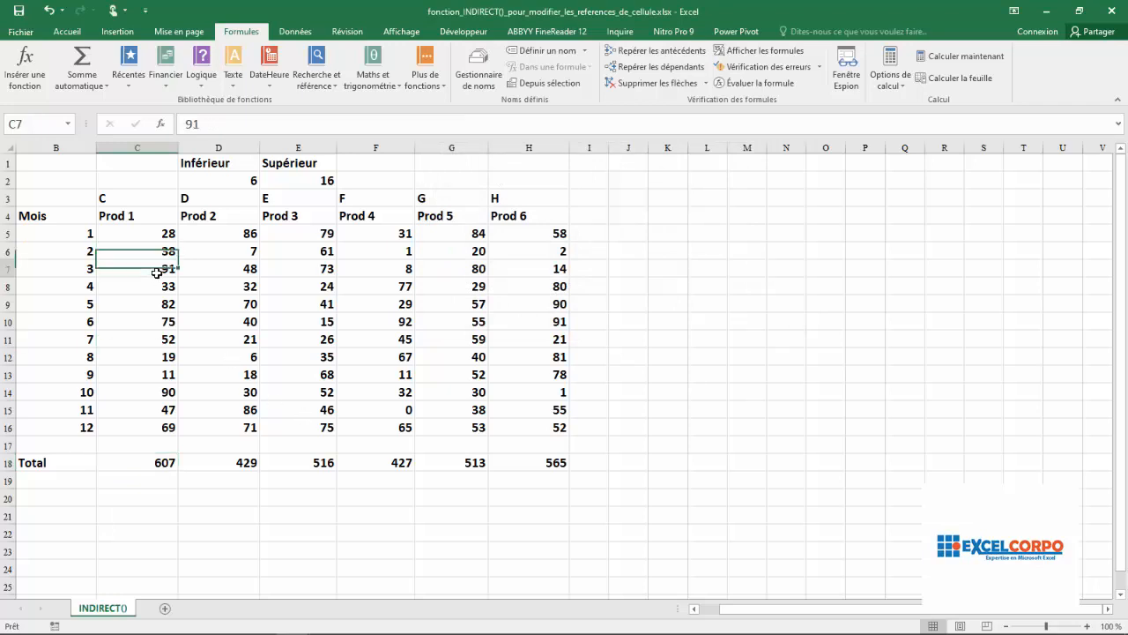
left_click(150, 290)
left_click(146, 306)
left_click(141, 322)
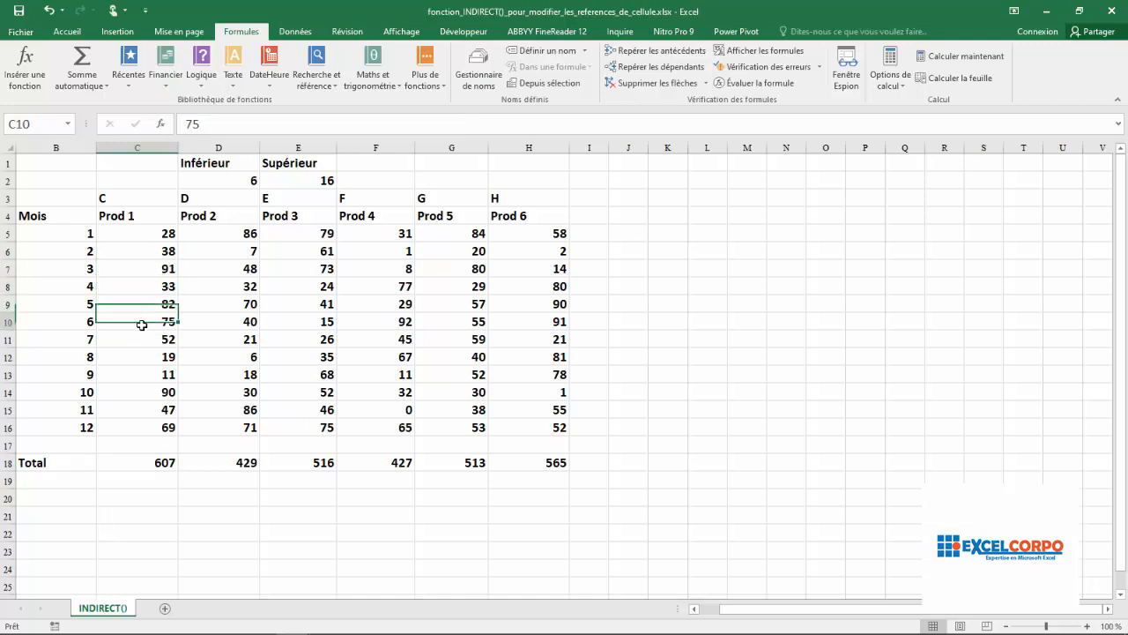
left_click(139, 336)
left_click(137, 350)
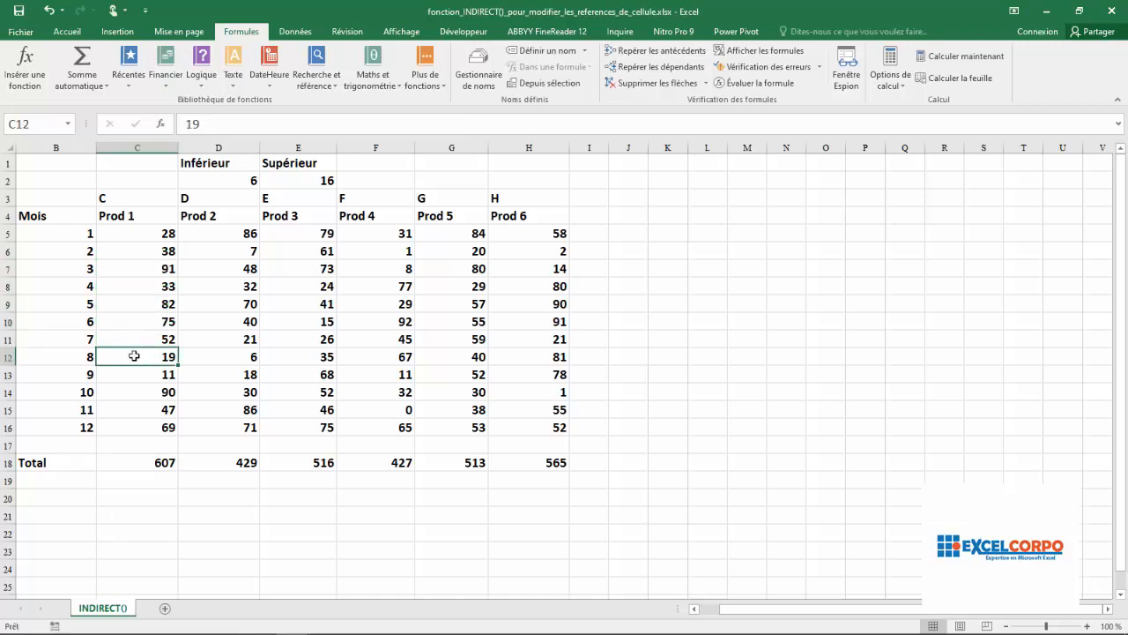
left_click(122, 375)
left_click(128, 394)
left_click(131, 408)
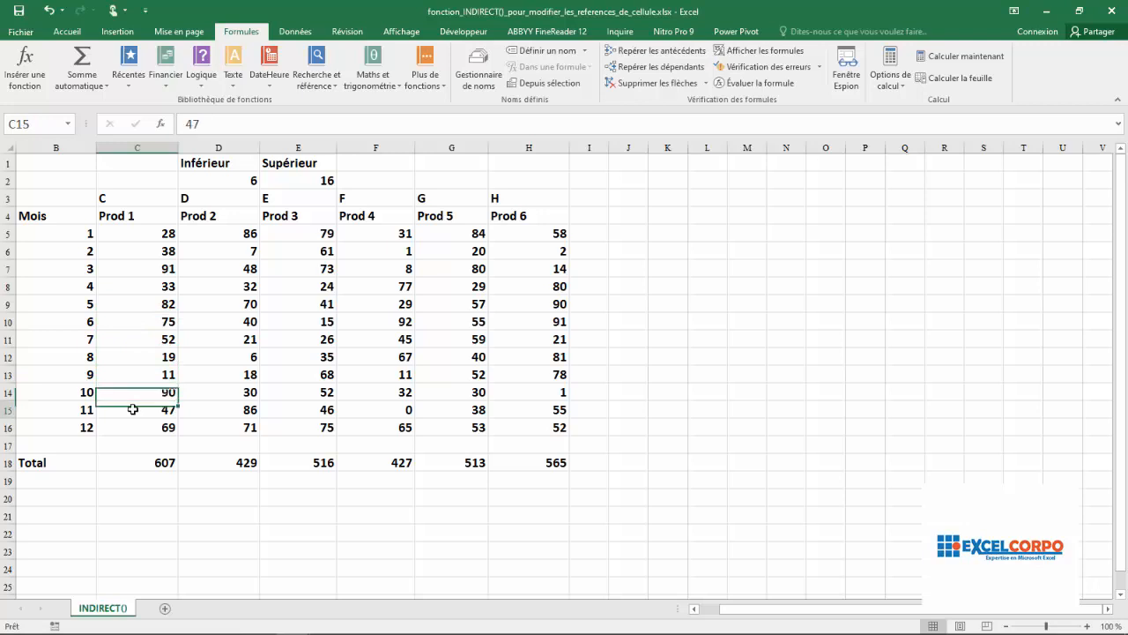
left_click(143, 427)
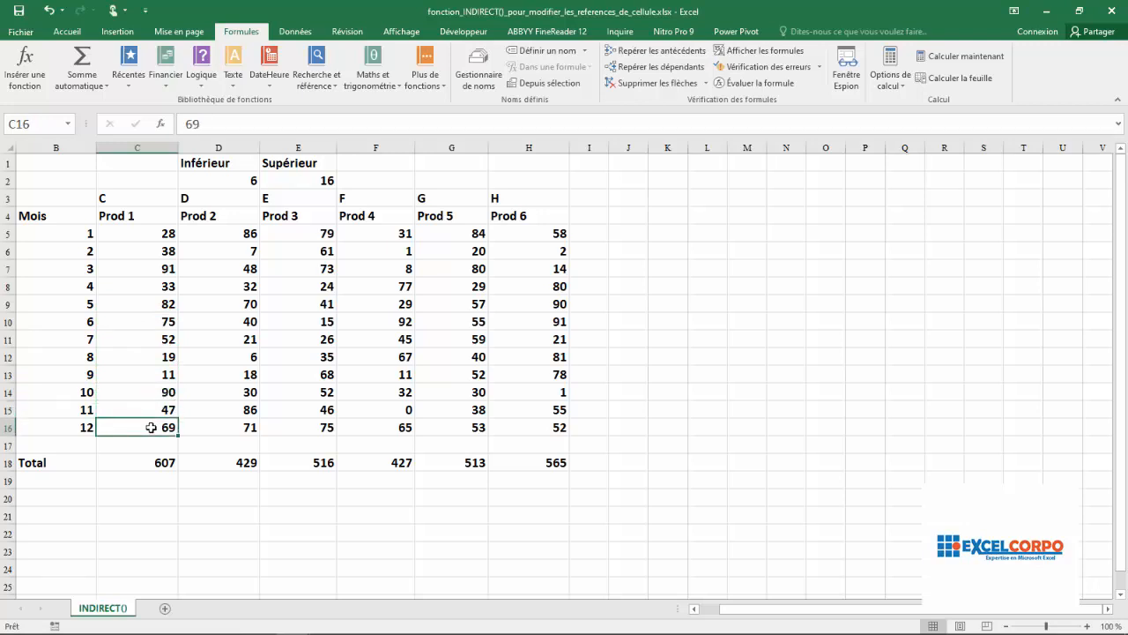
left_click(151, 464)
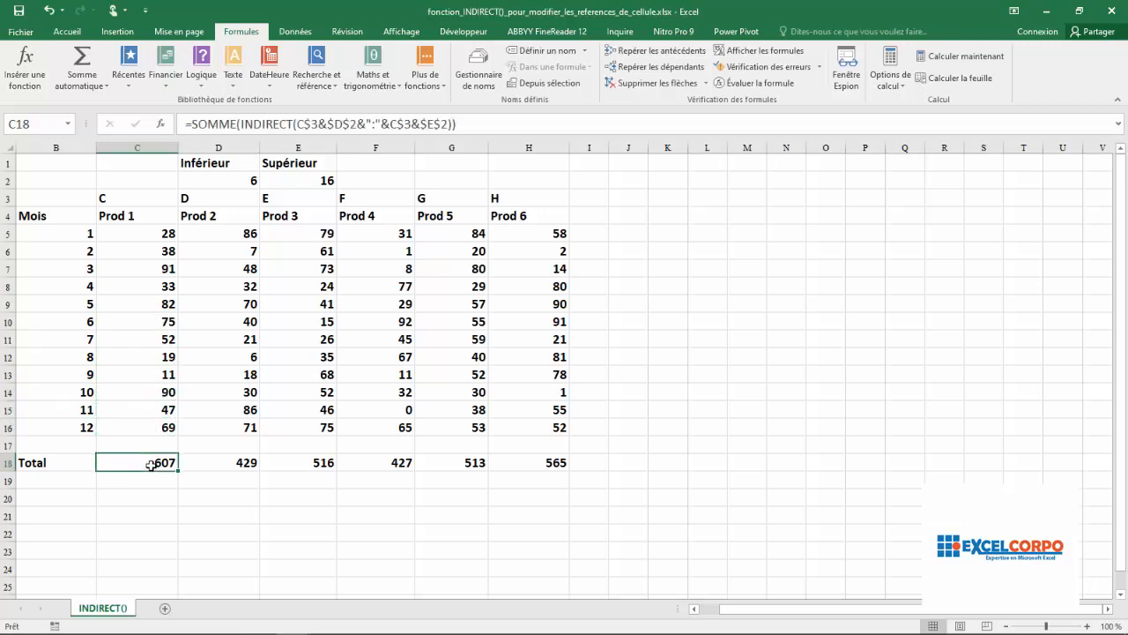
Review the Prod 2 values in D6:D16 and evaluate the D18 total formula step by step.
left_click(225, 461)
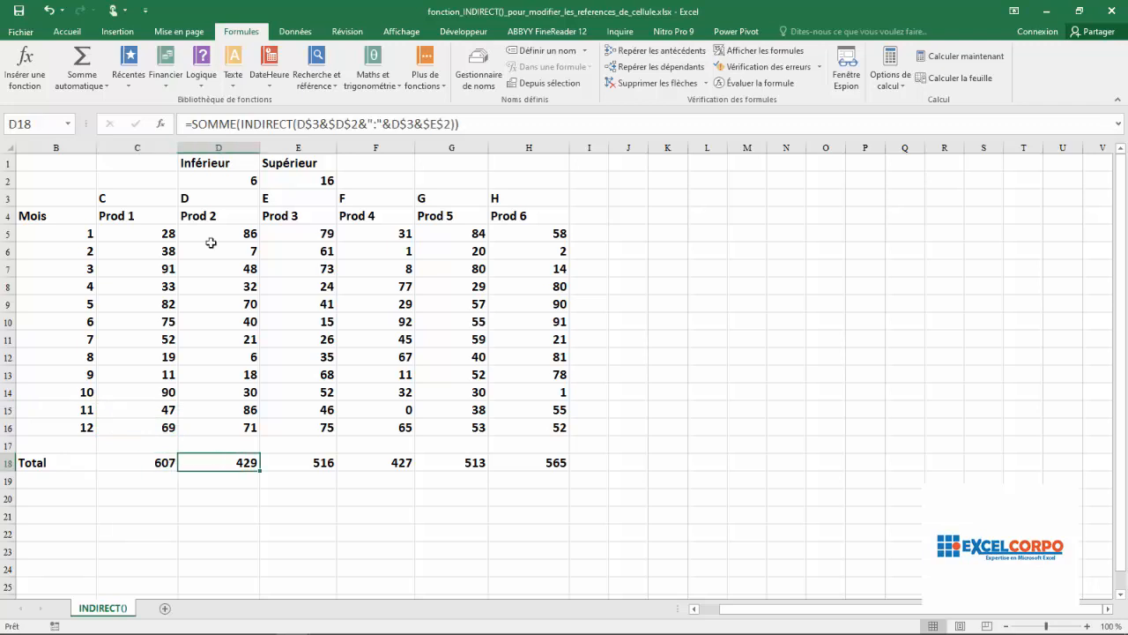
left_click_drag(236, 249, 229, 423)
left_click(231, 460)
left_click(757, 83)
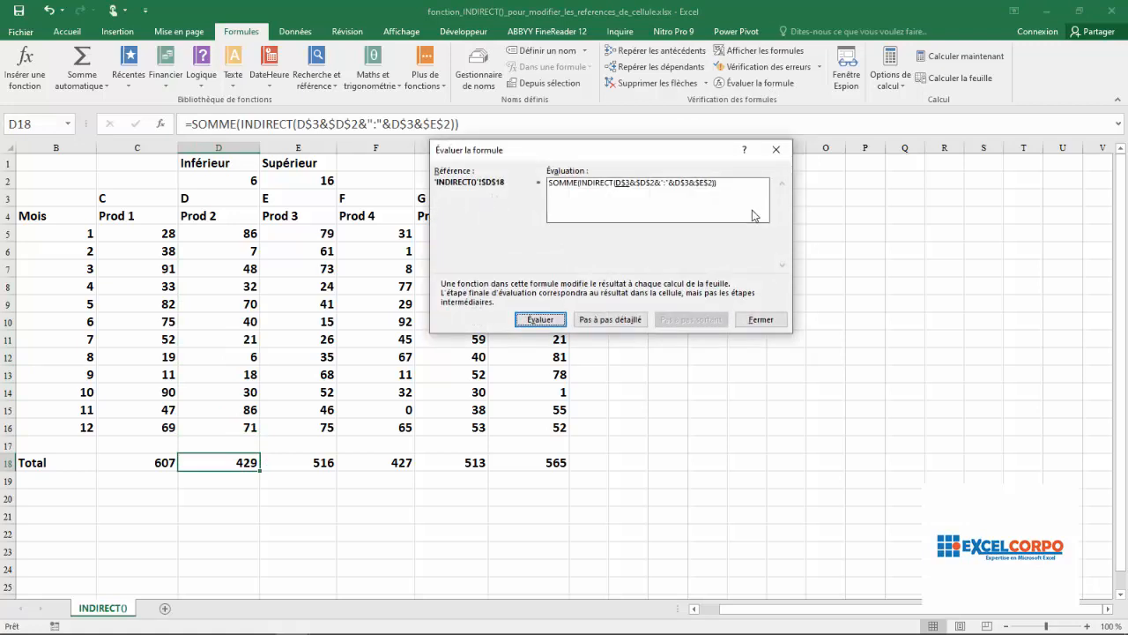
left_click(541, 319)
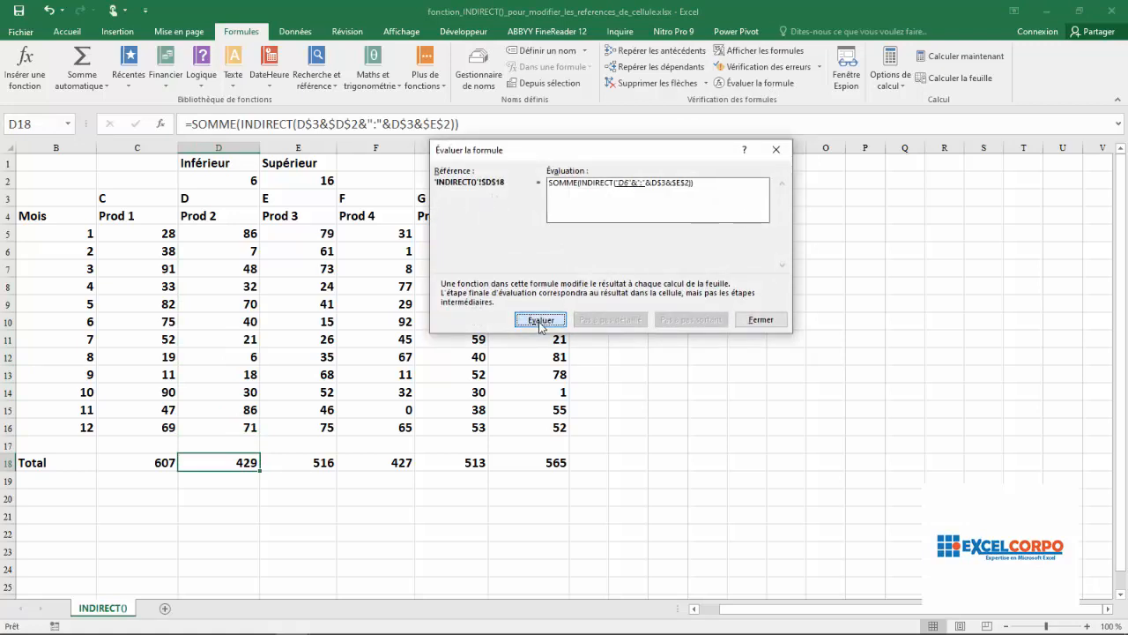
left_click(540, 319)
left_click(540, 319)
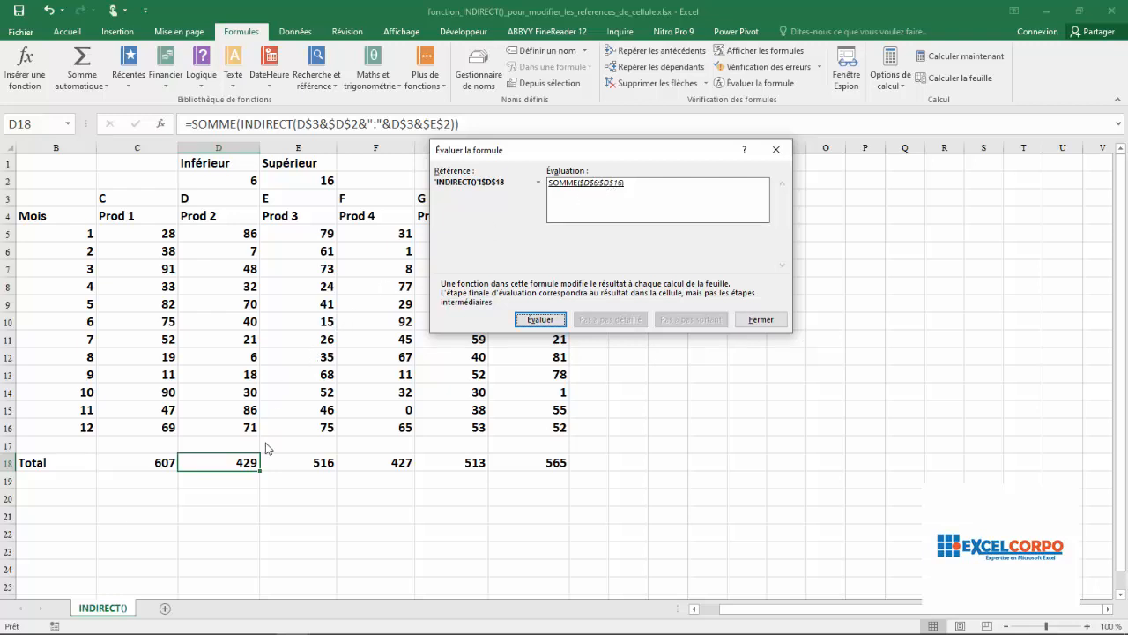
left_click(527, 318)
left_click(527, 318)
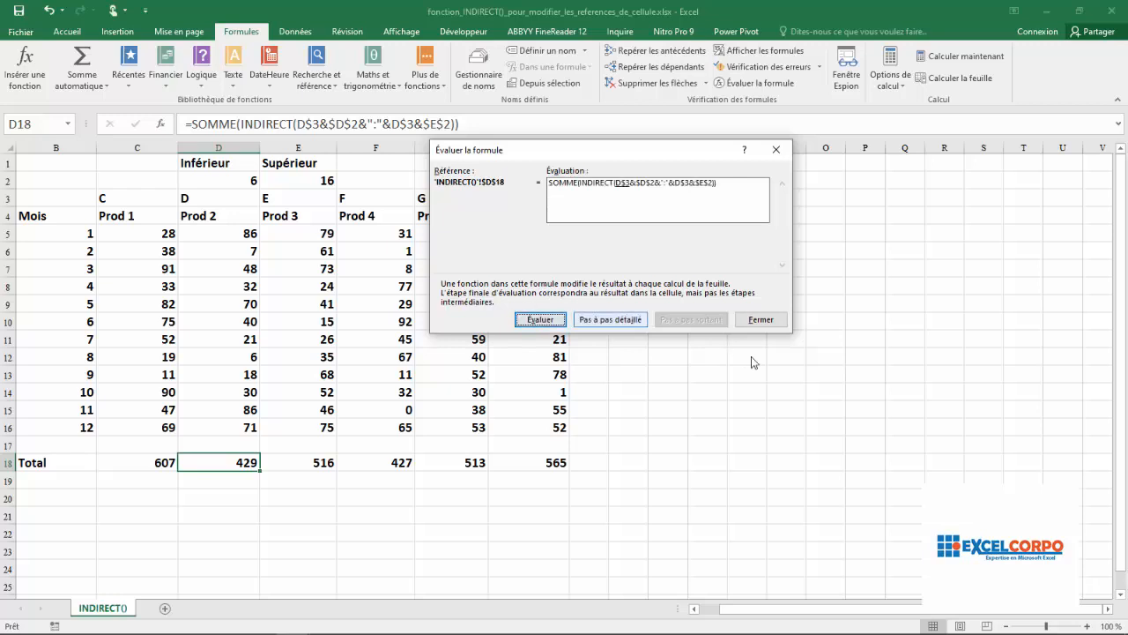
left_click(776, 150)
Set the Inférieur limit in D2 to 8 and the Supérieur limit in E2 to 10 to total months 4 to 6.
left_click(395, 421)
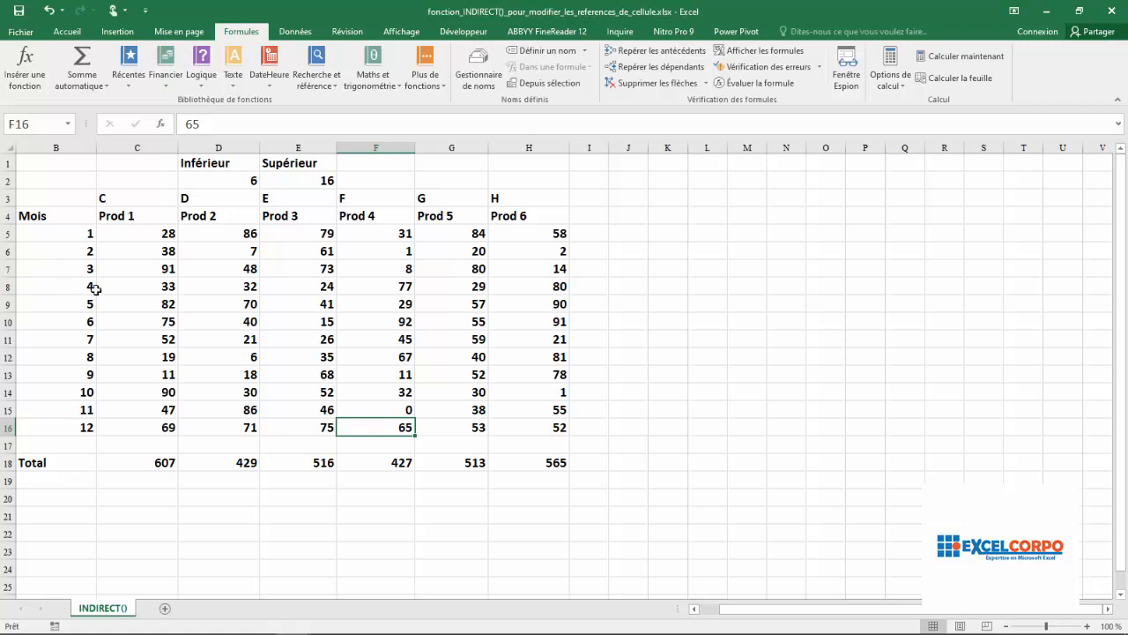
left_click_drag(150, 288, 554, 376)
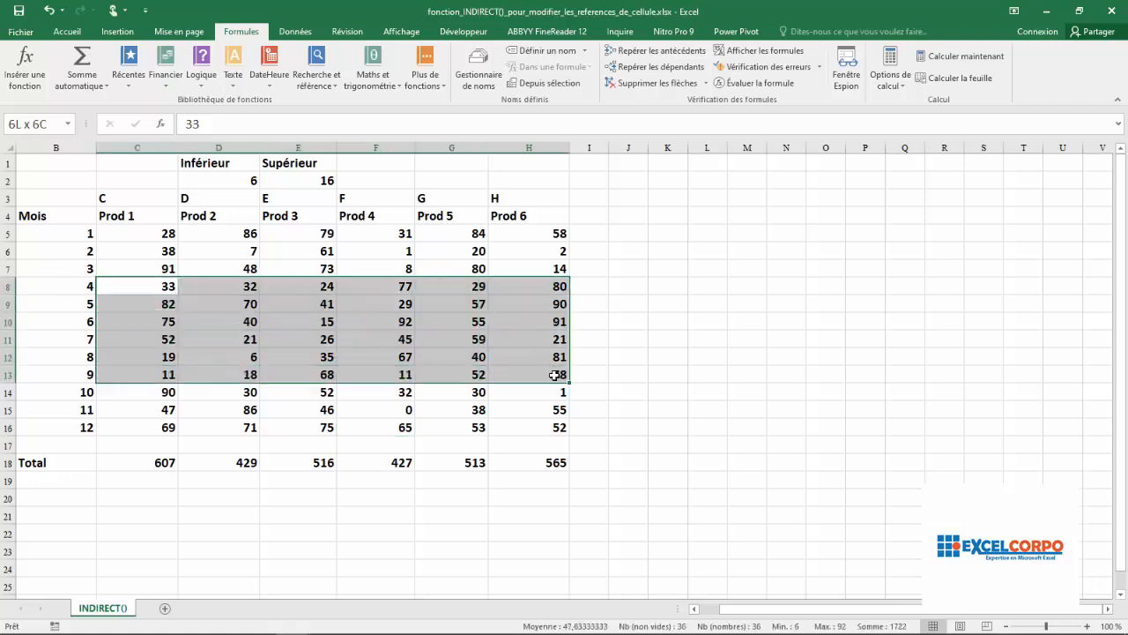
left_click_drag(167, 286, 167, 322)
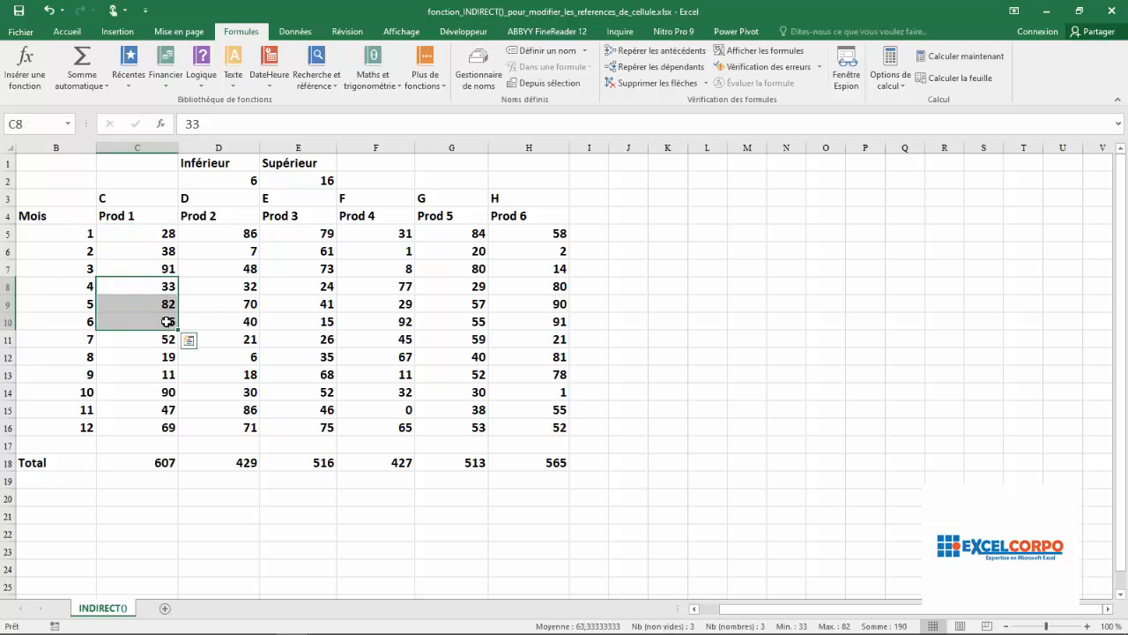
left_click(243, 186)
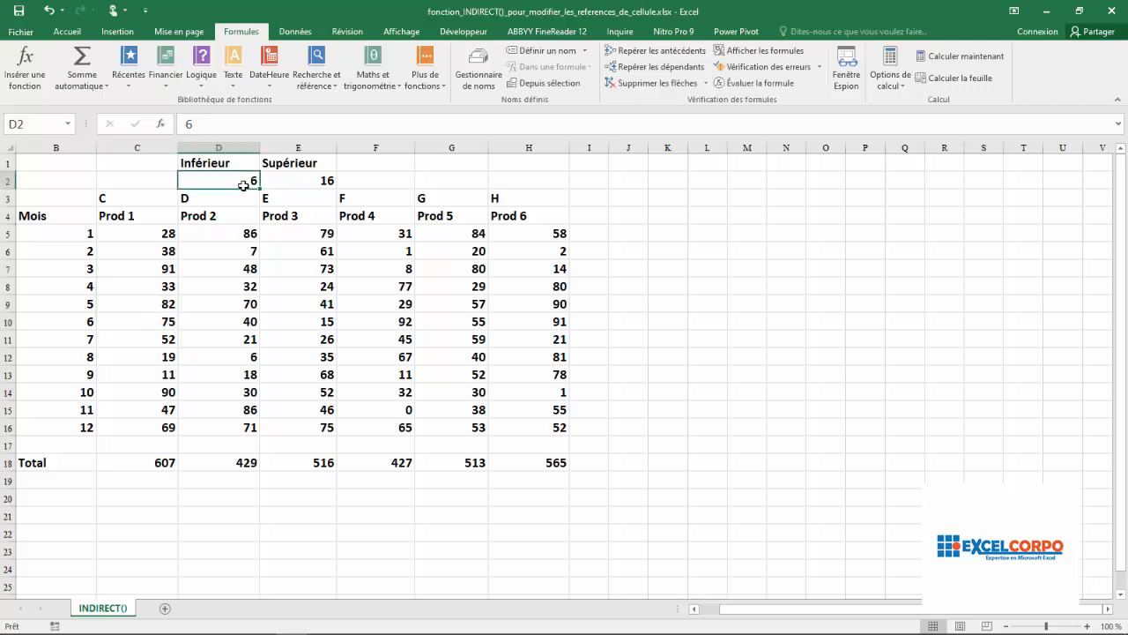
type("8")
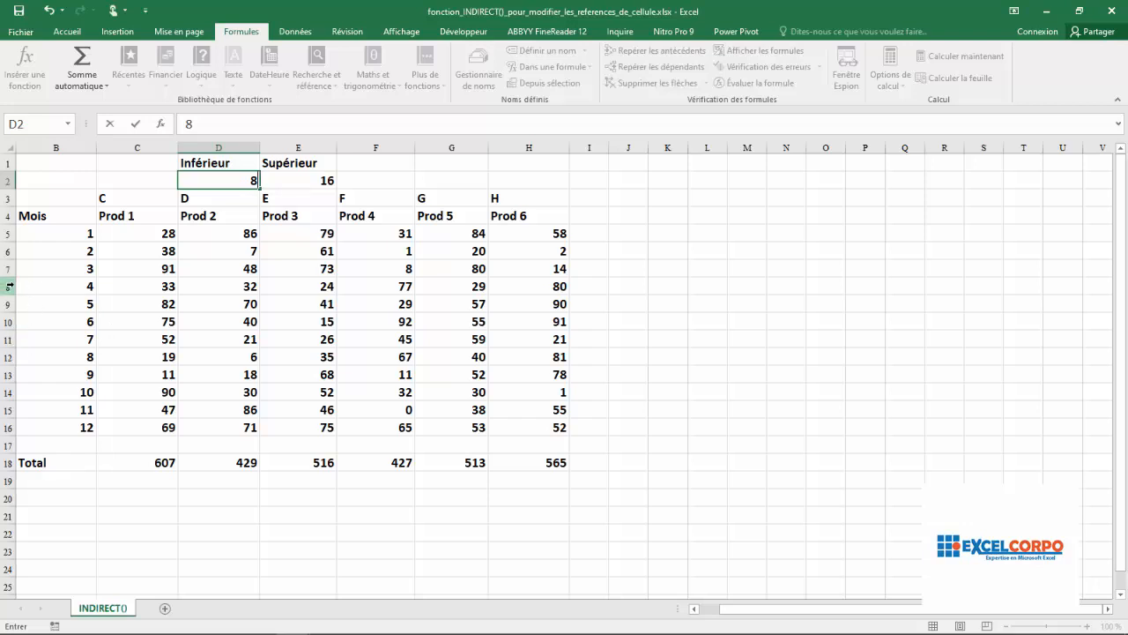
key("Tab")
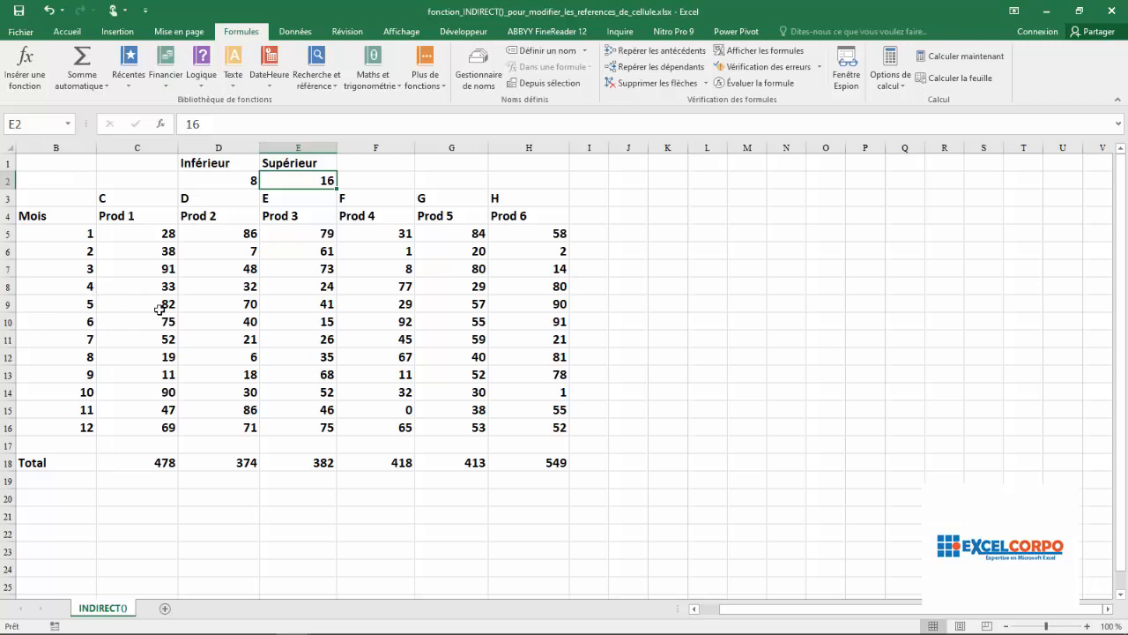
type("10")
key("Return")
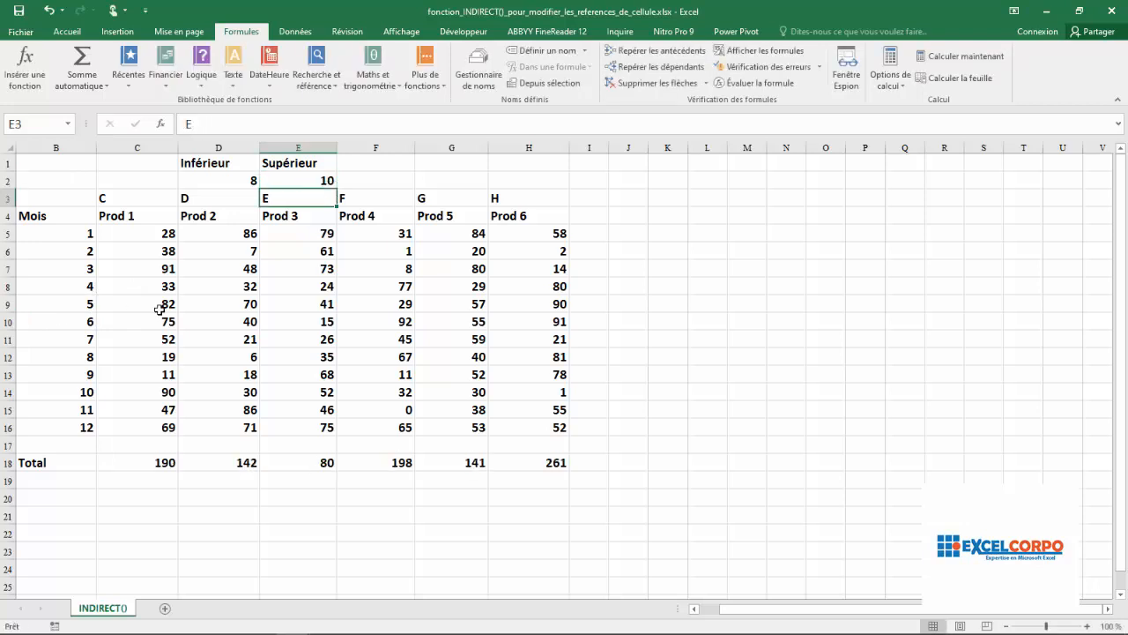
Check the recalculated Prod 1 total in C18 against the months within the new row limits.
left_click(166, 464)
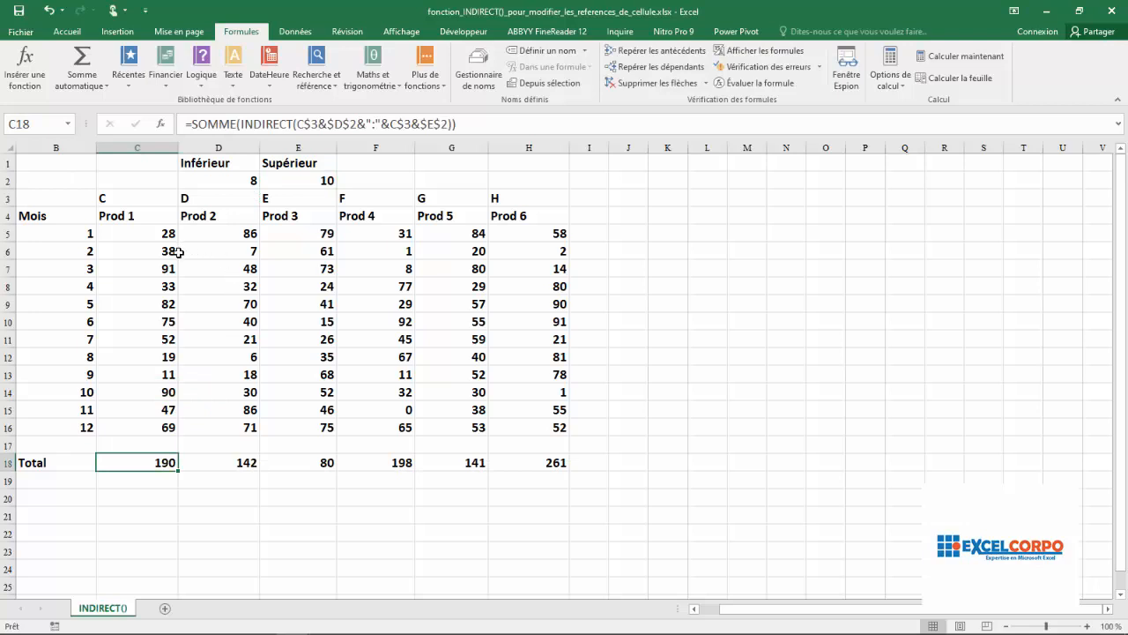
left_click(91, 287)
left_click(153, 450)
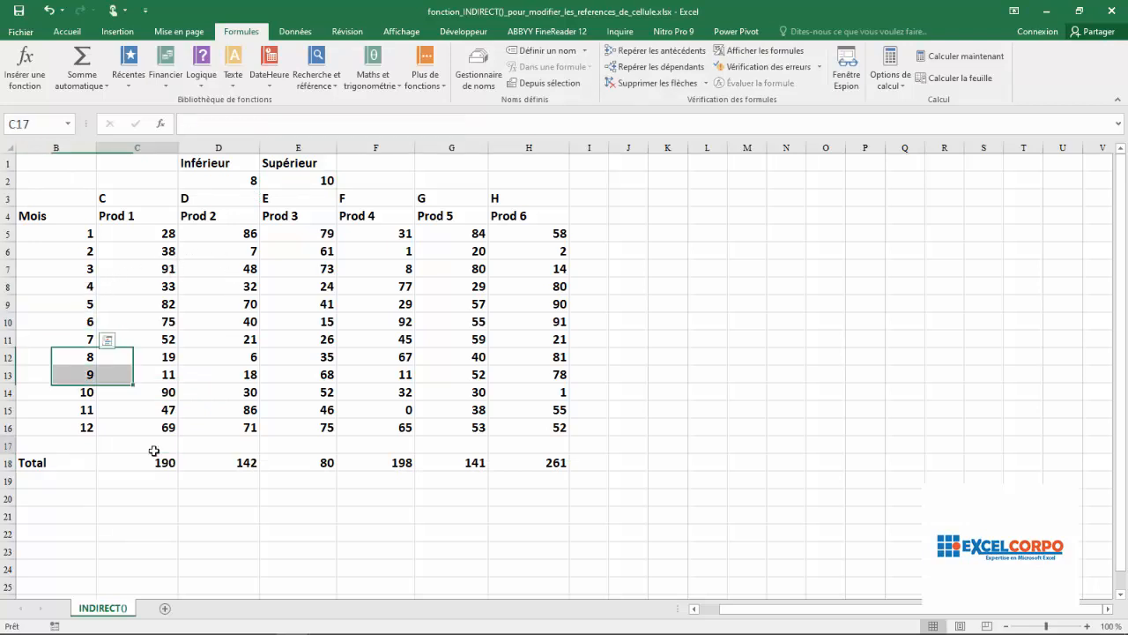
left_click(148, 461)
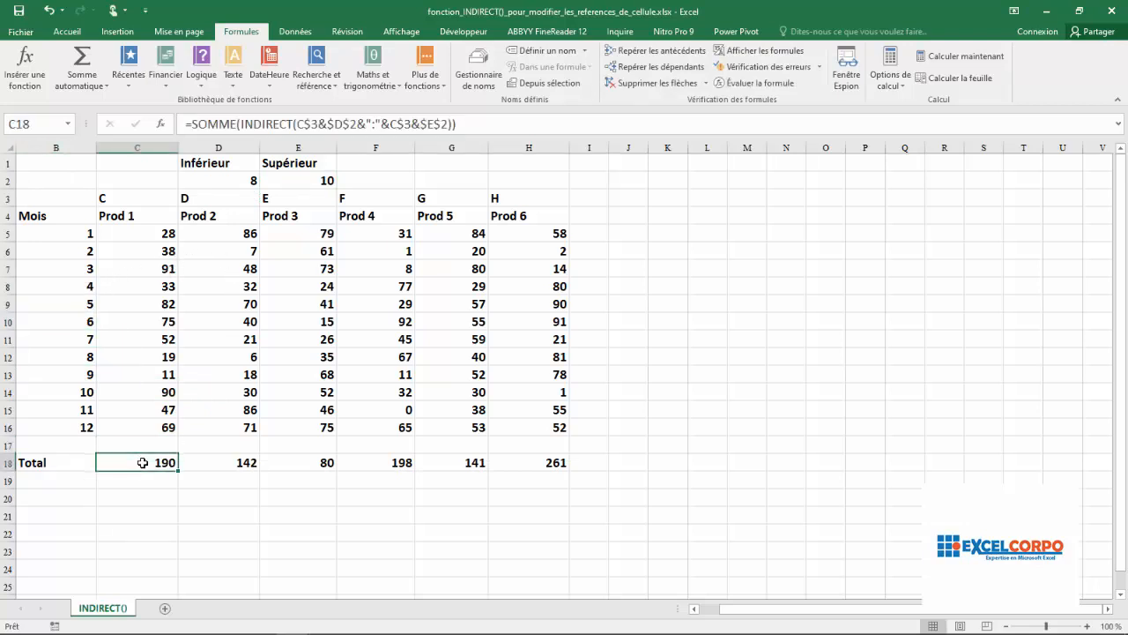